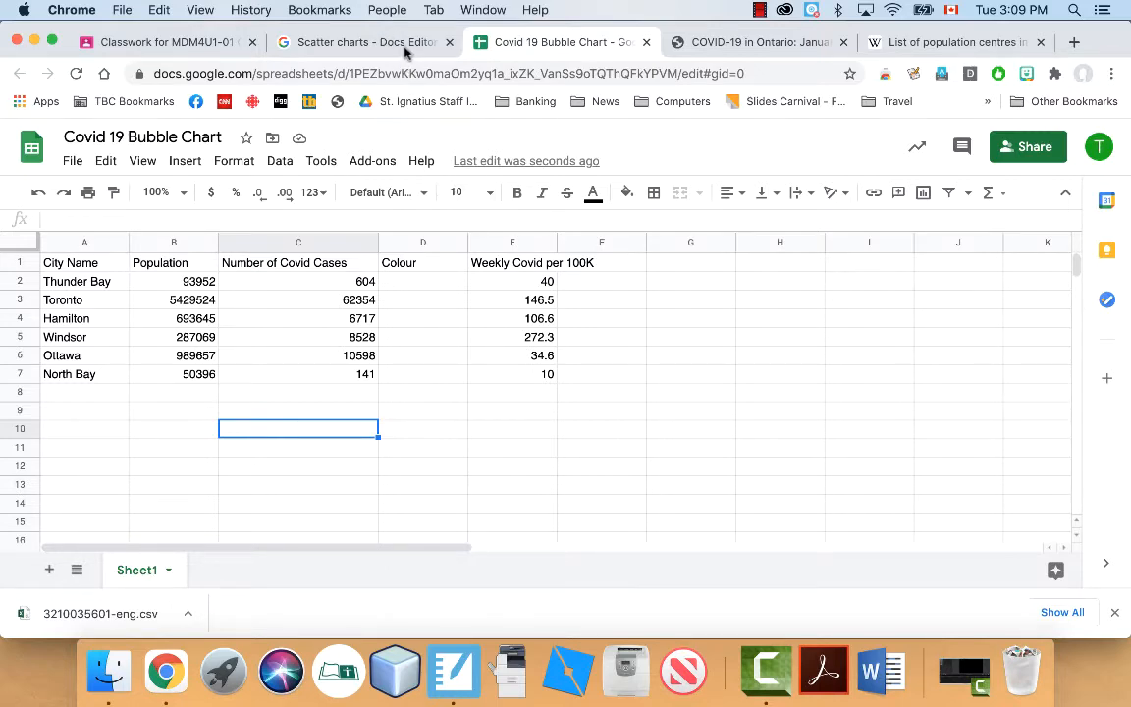
- Review how bubble chart data must be formatted in the scatter charts help article, and return to the spreadsheet
left_click(359, 41)
scroll(414, 342, "up", 1)
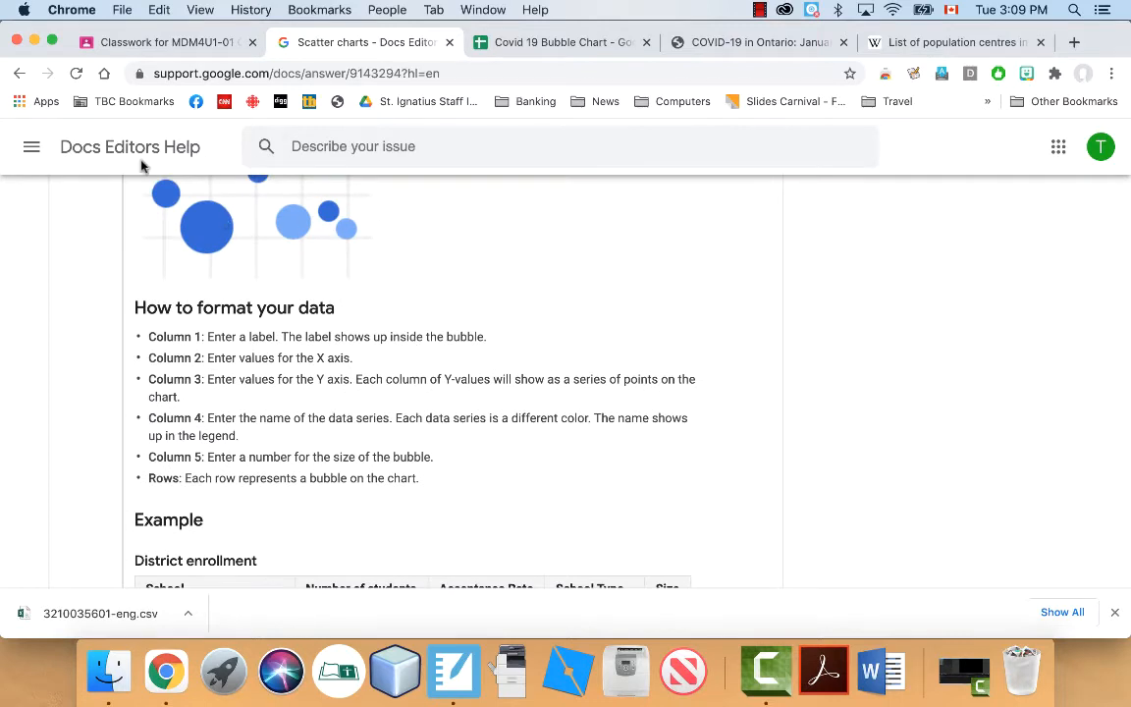
scroll(283, 379, "up", 1)
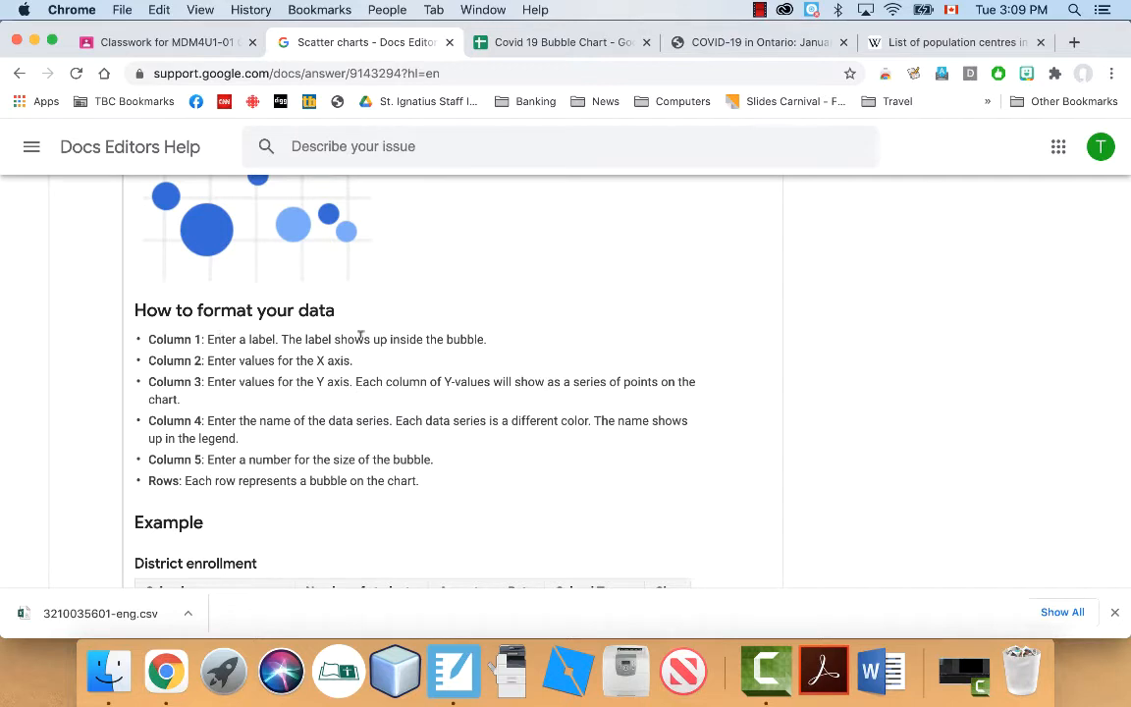
scroll(422, 339, "up", 1)
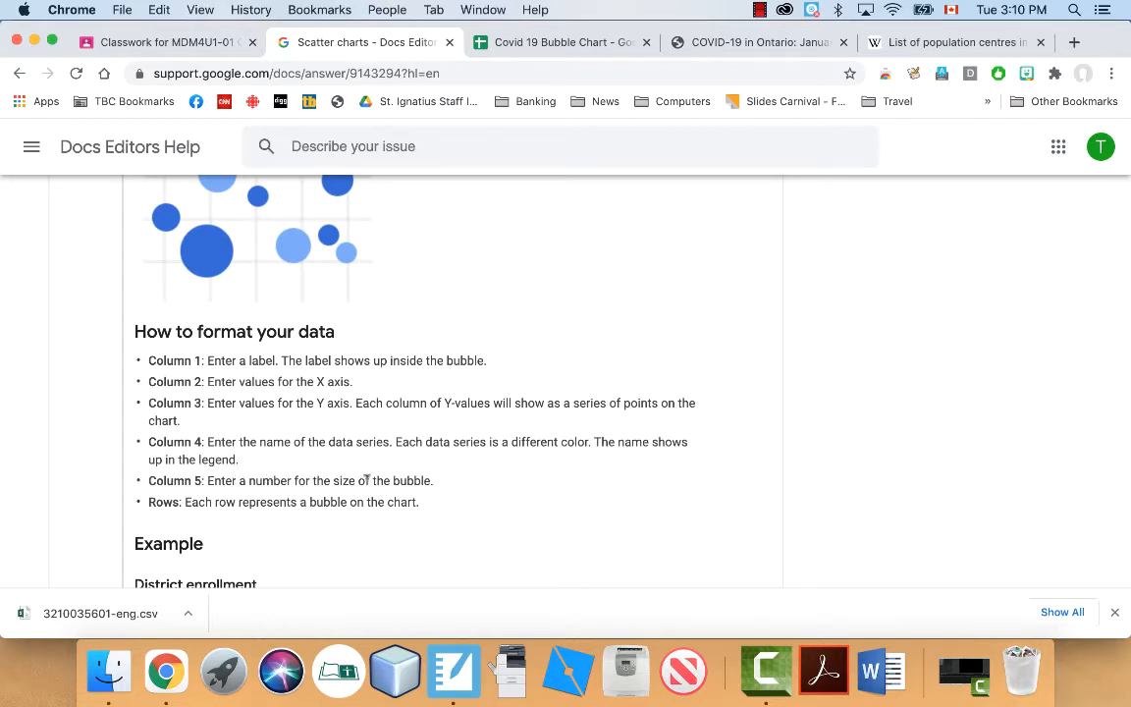
left_click(574, 47)
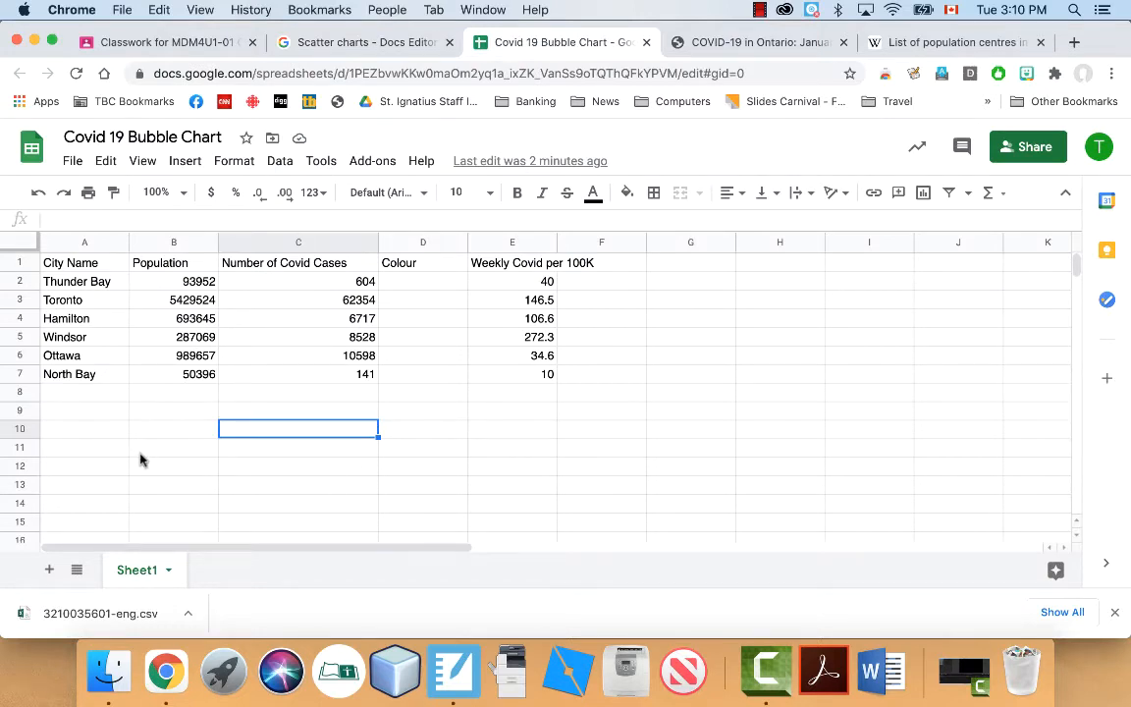
- Check today's date and examine the weekly Covid rates by health unit in the Ontario report against the spreadsheet's last column
left_click(995, 8)
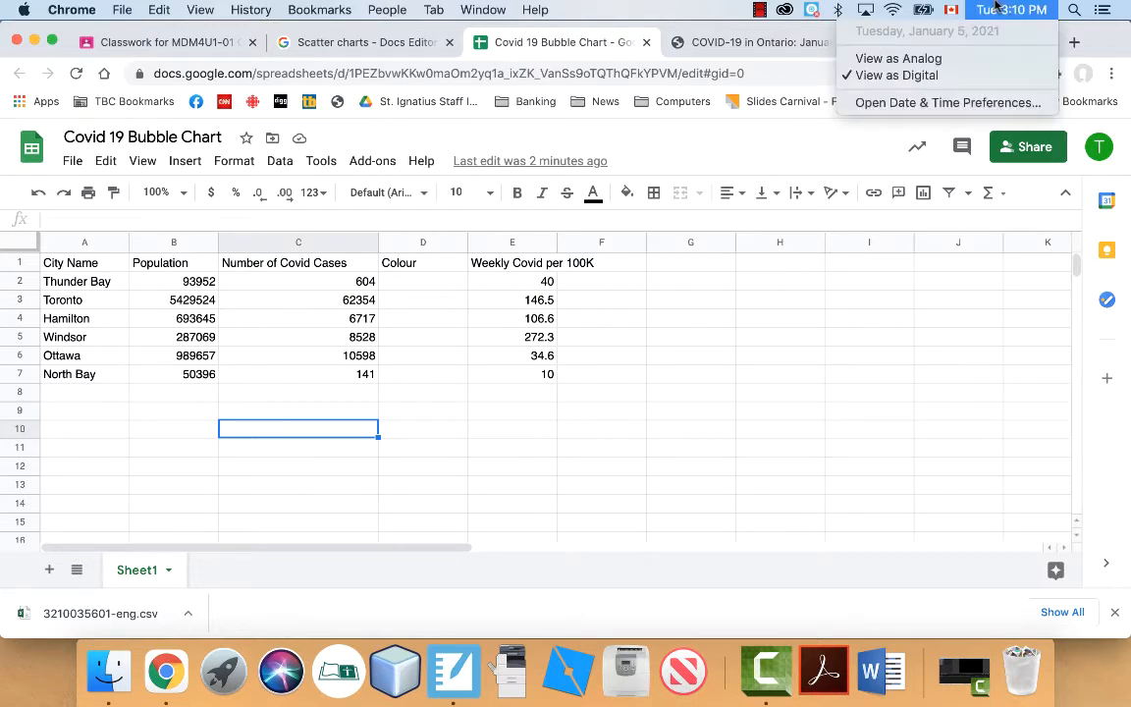
left_click(994, 8)
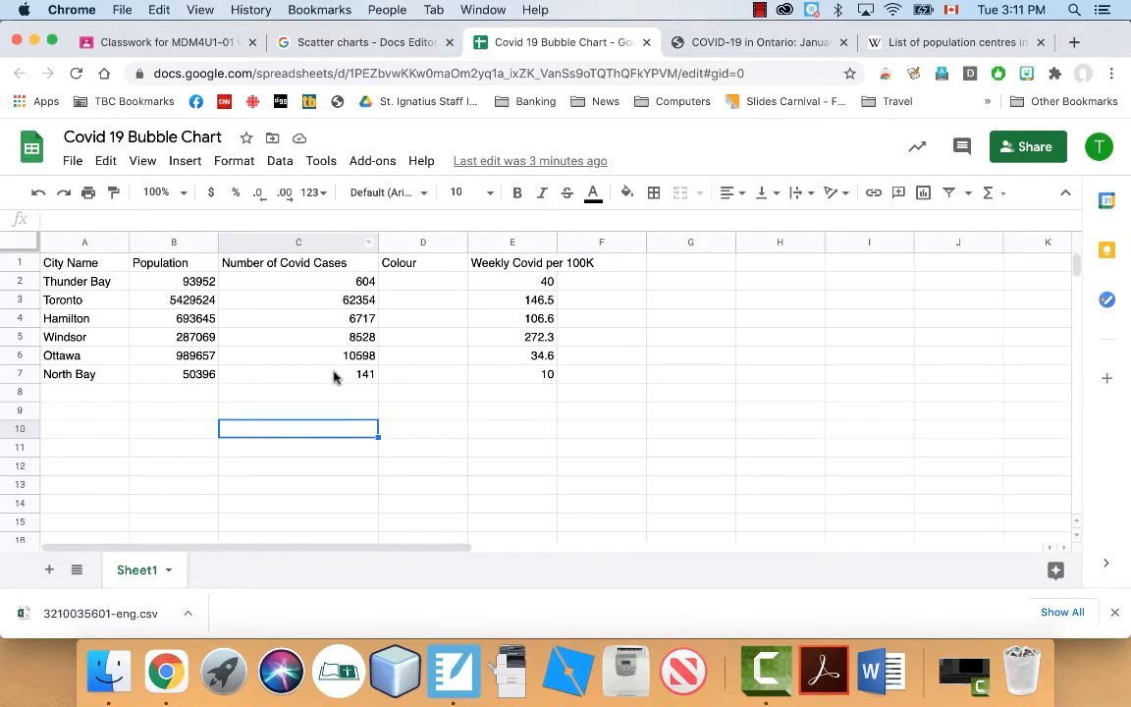
left_click(756, 42)
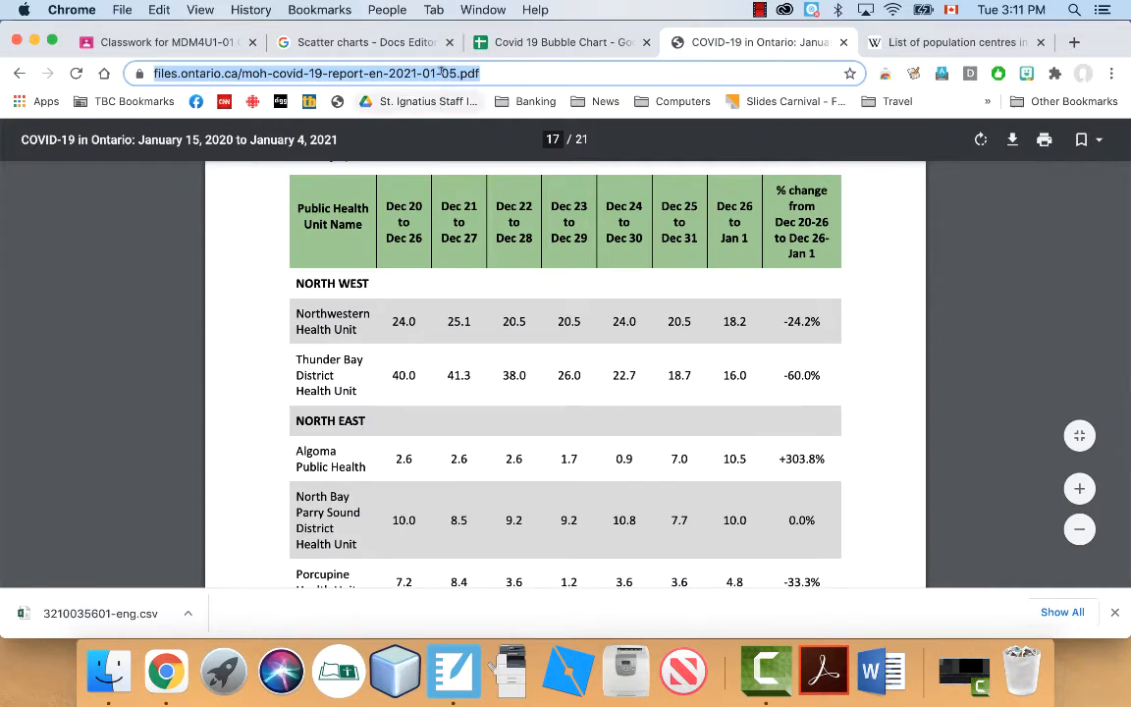
left_click(997, 9)
left_click(868, 5)
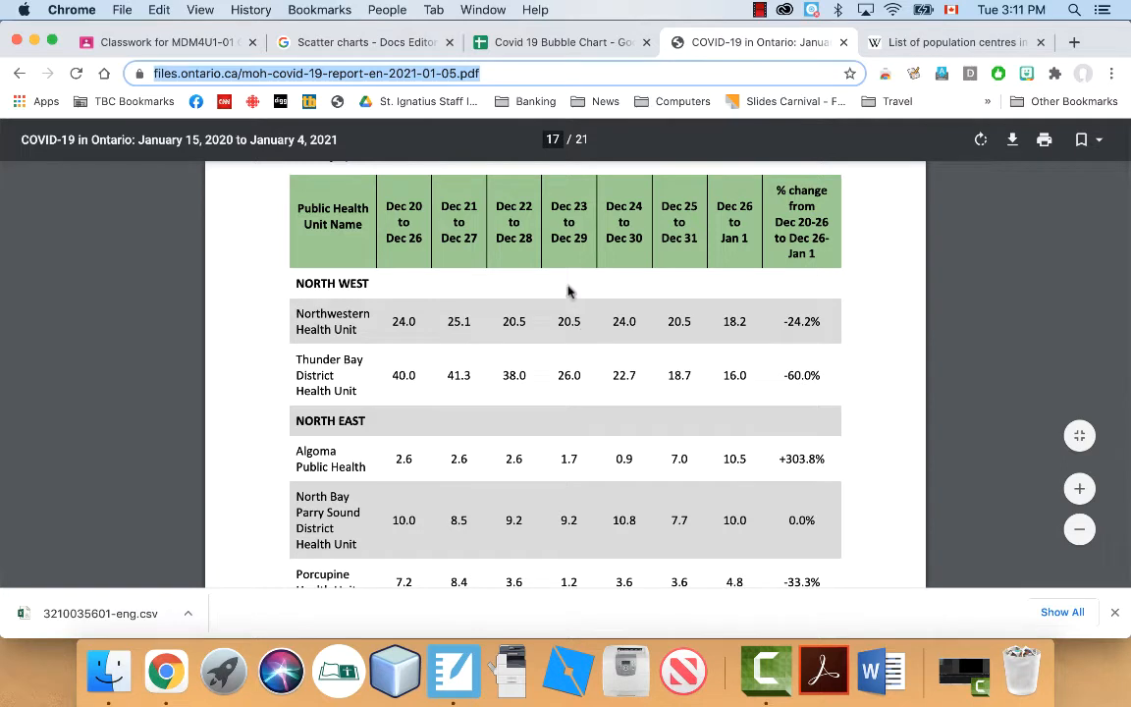
left_click(482, 49)
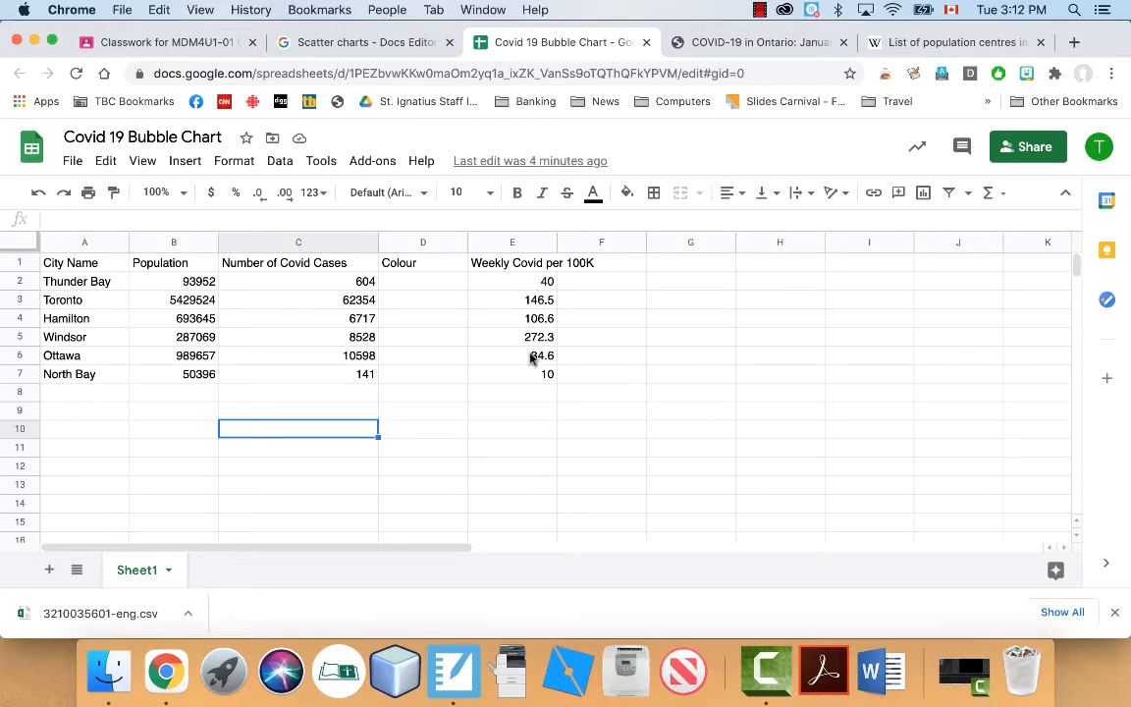
left_click(752, 42)
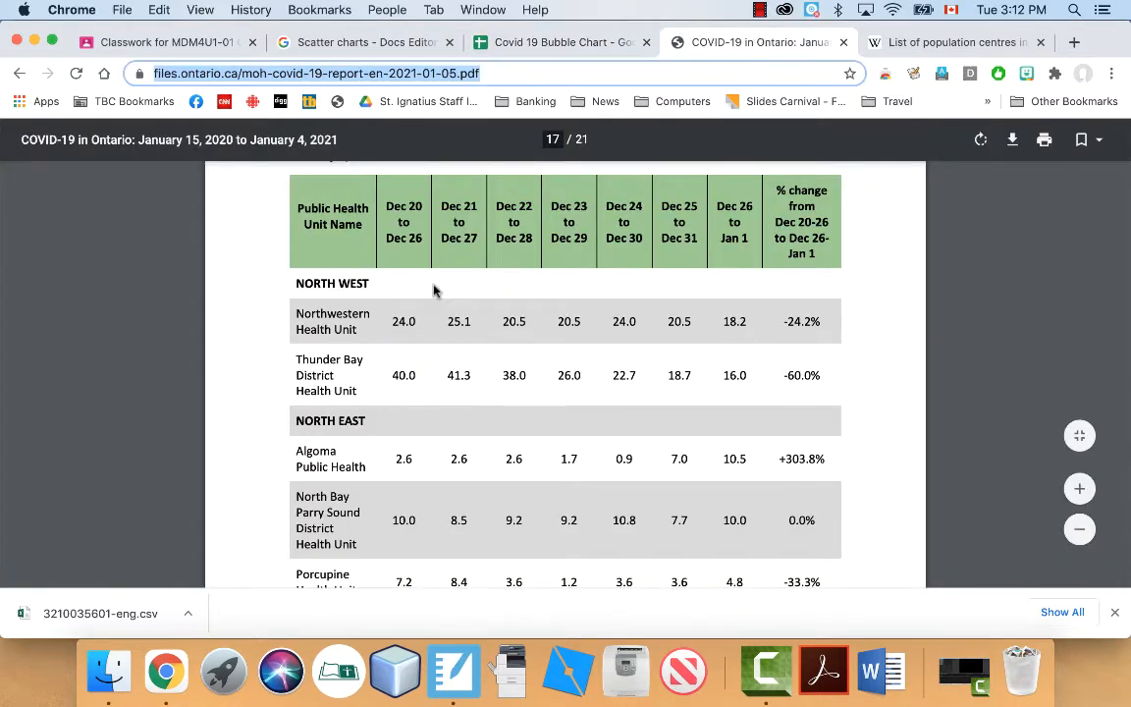
scroll(433, 291, "down", 1)
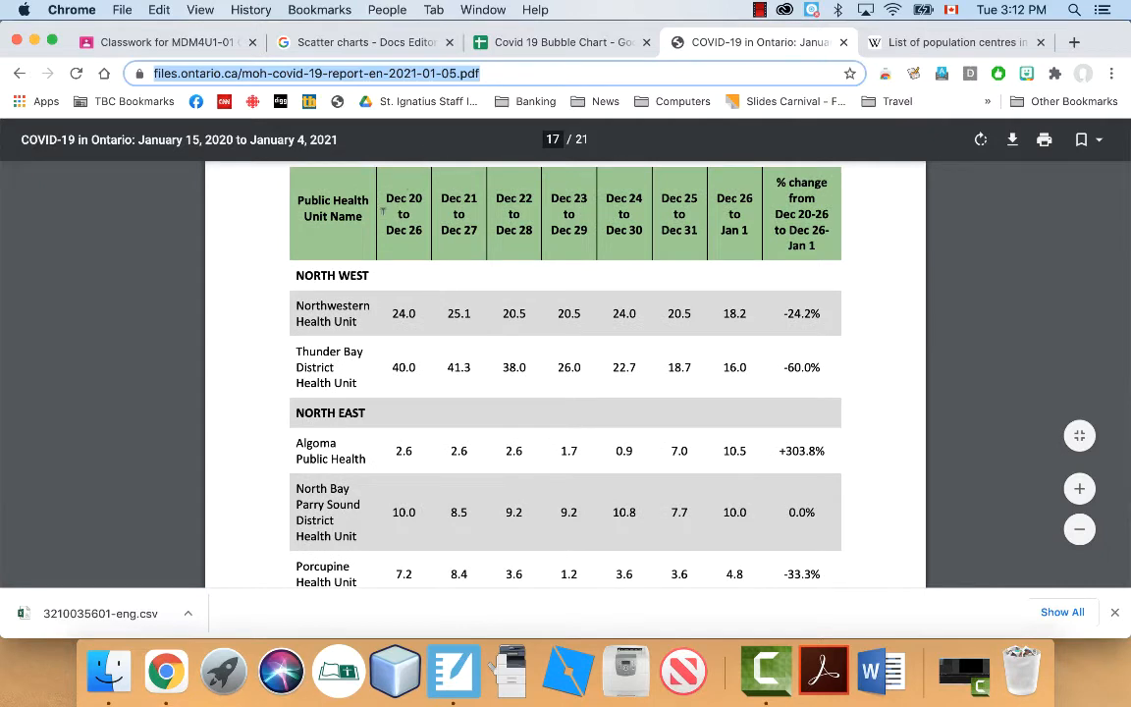
left_click_drag(391, 364, 421, 364)
left_click(404, 365)
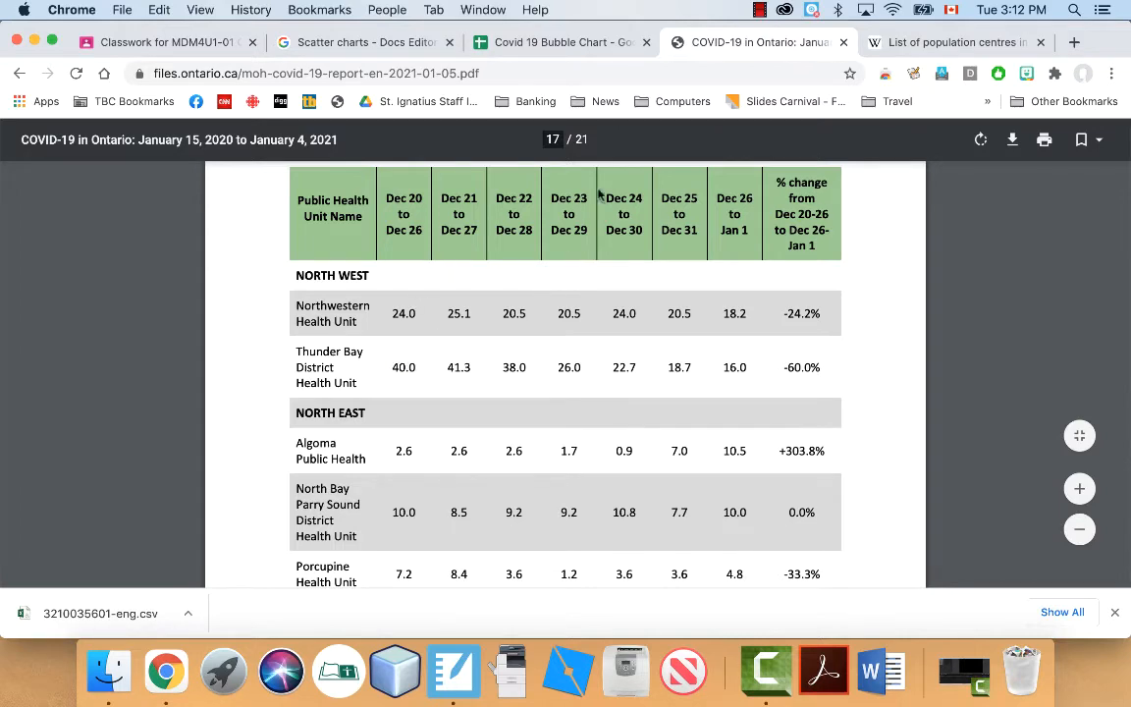
left_click(565, 44)
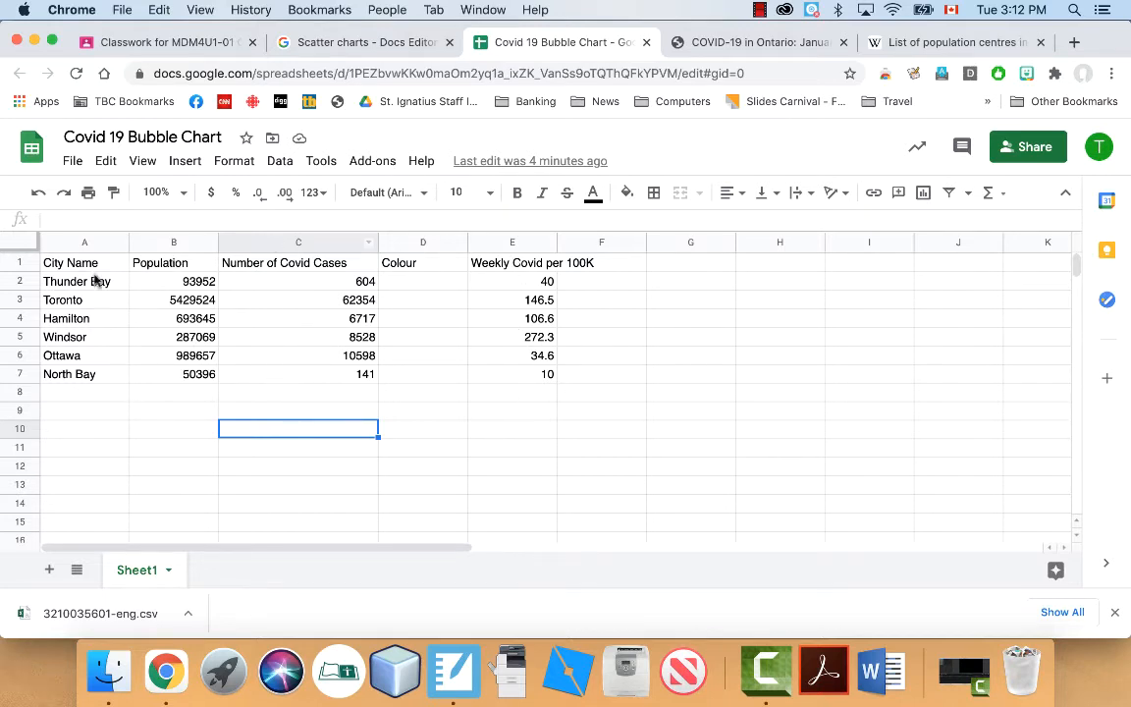
- Fill the Colour column with 1 for all six cities in D2:D7
left_click(413, 282)
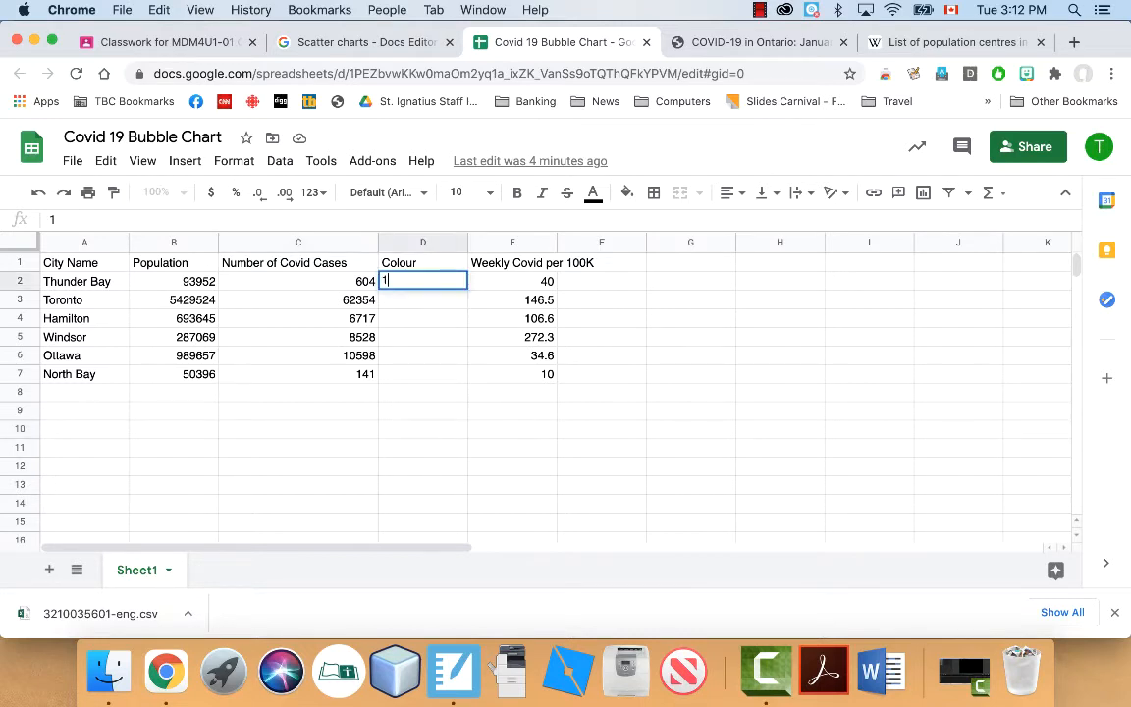
type("1")
key("Return")
type("1")
key("Return")
type("1")
key("Return")
type("1")
key("Return")
type("1")
key("Return")
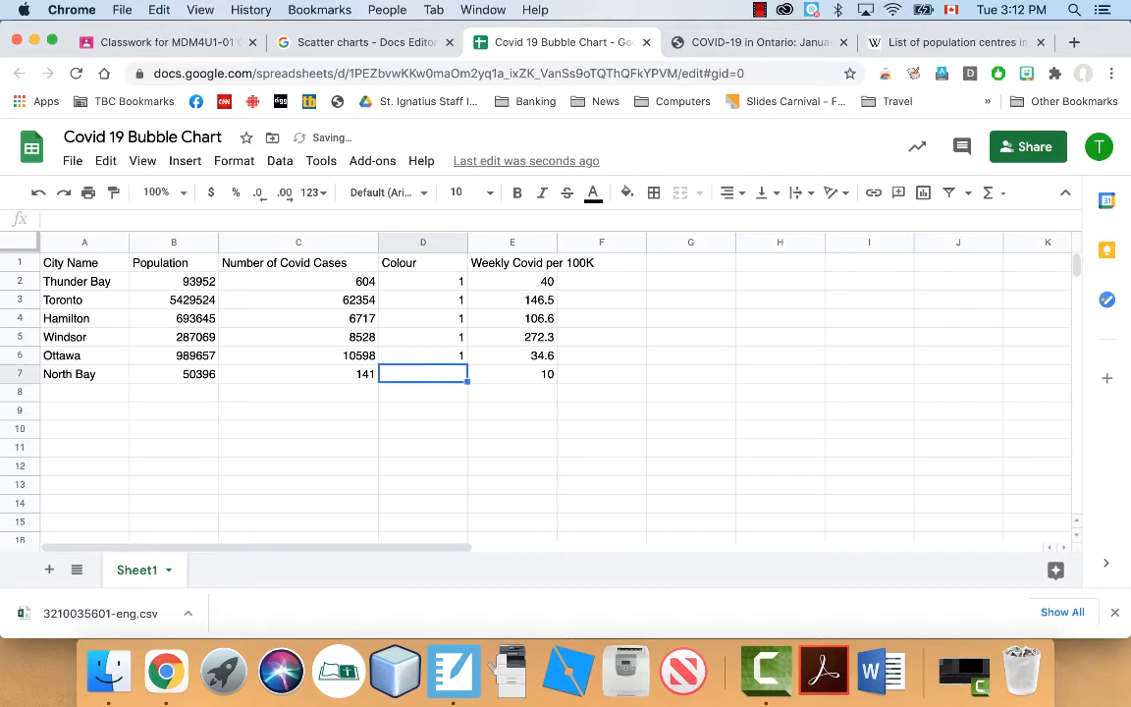
type("1")
key("Return")
left_click(248, 410)
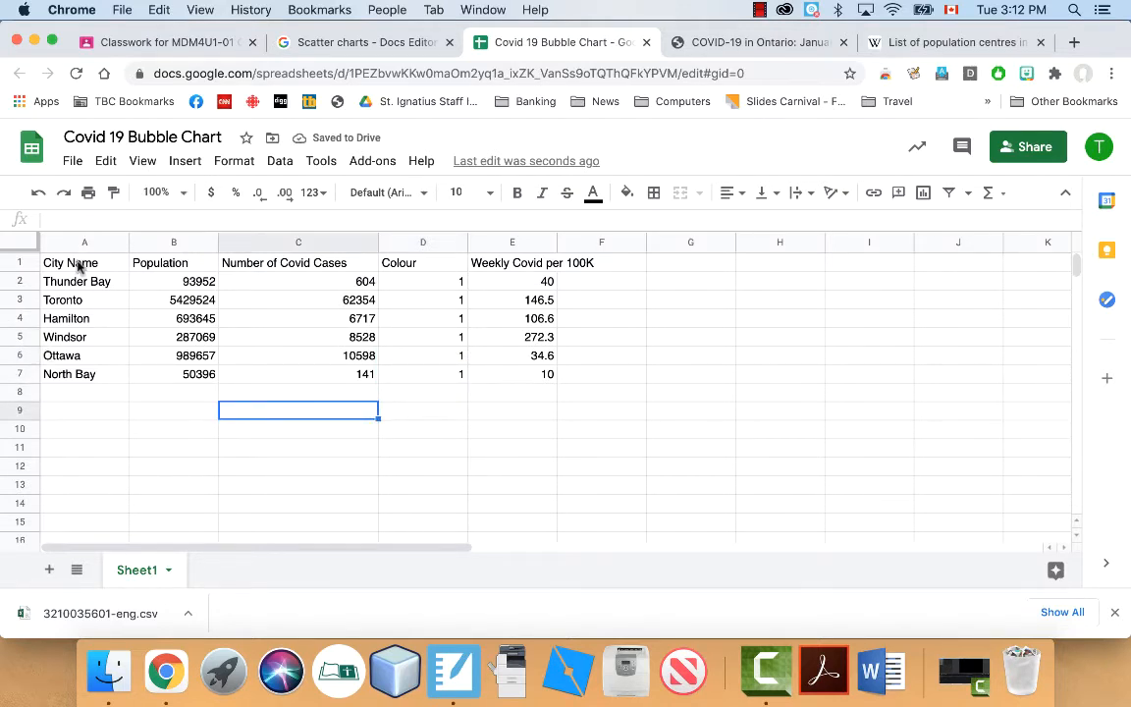
- Insert a chart from the data range A1:E7 and set its type to Bubble chart
left_click_drag(81, 261, 513, 378)
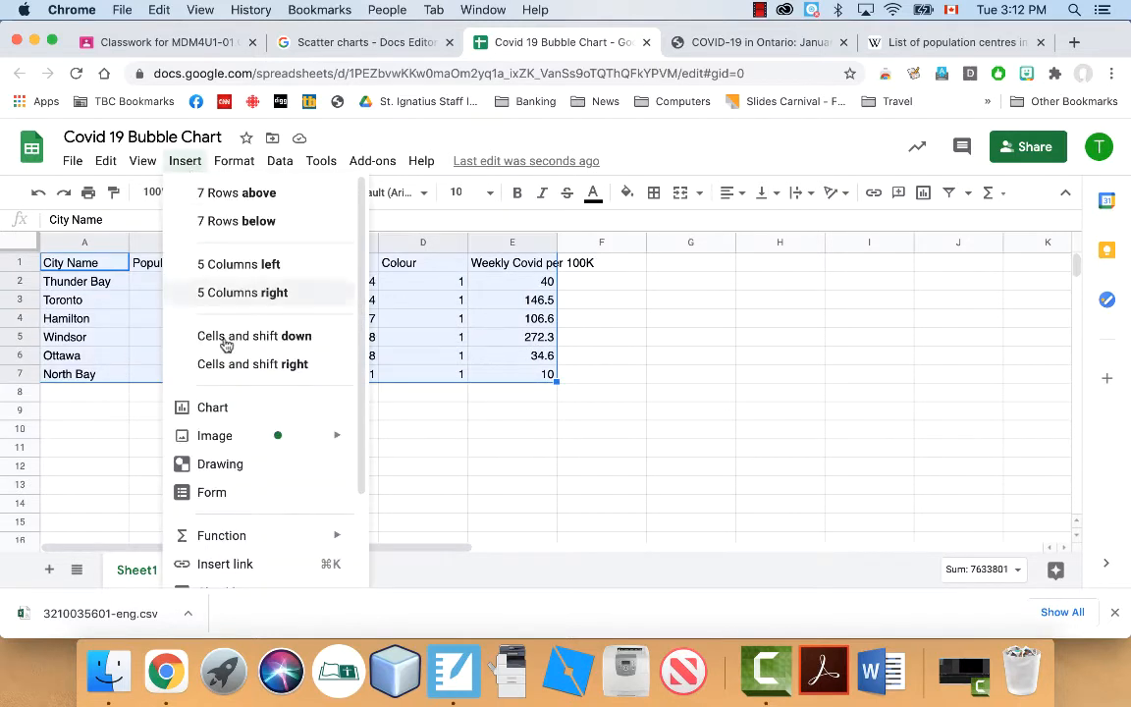
left_click(227, 411)
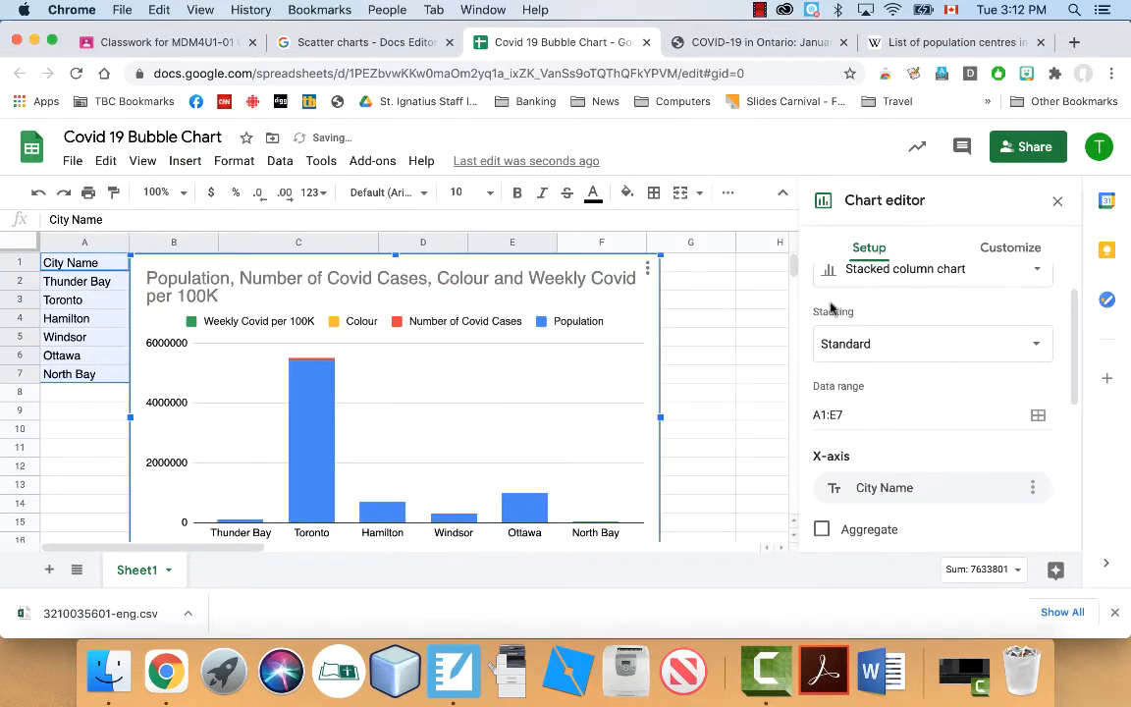
scroll(887, 344, "up", 1)
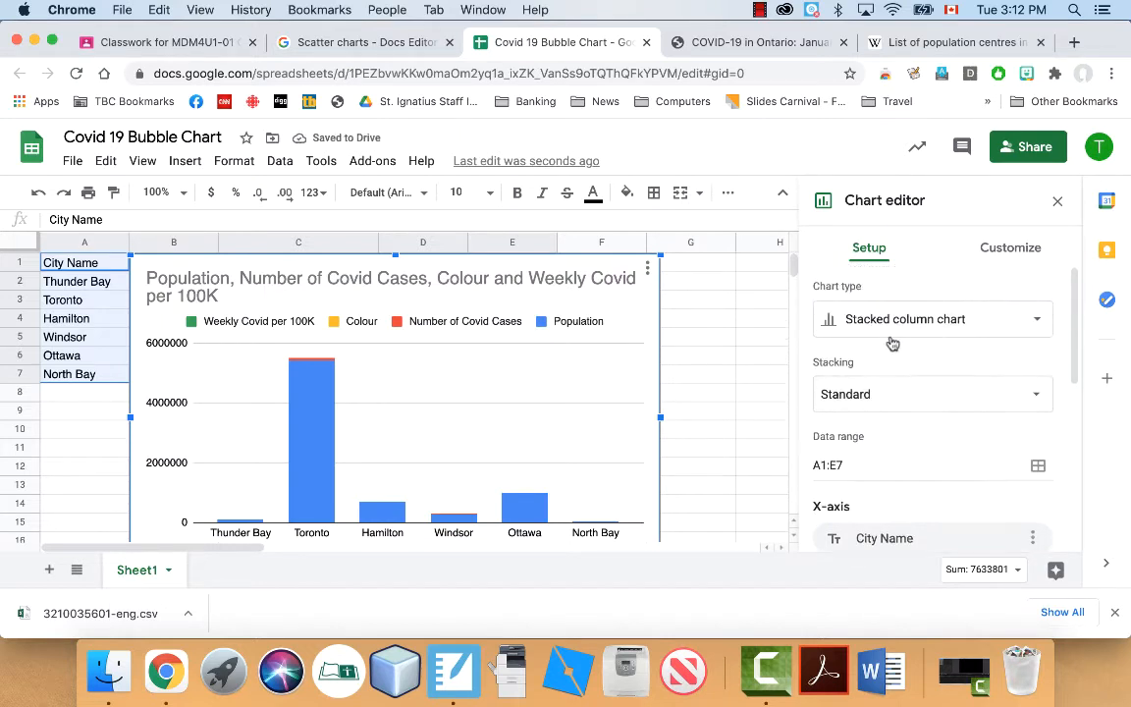
left_click(906, 322)
scroll(908, 429, "down", 3)
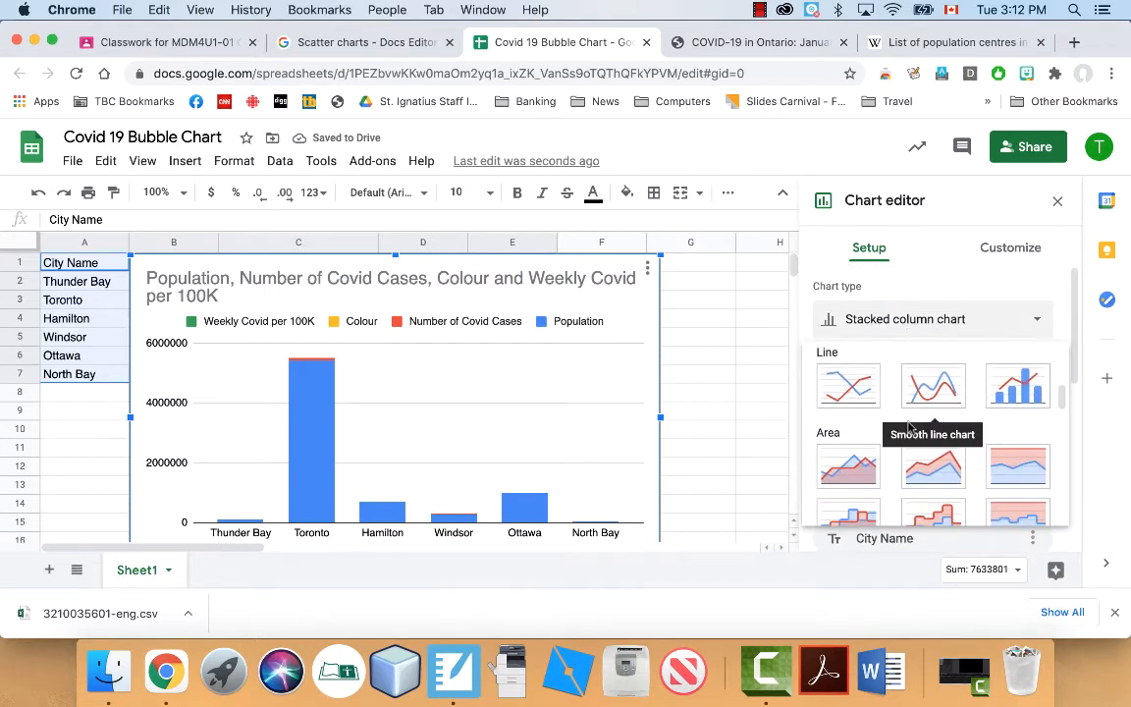
scroll(881, 433, "down", 10)
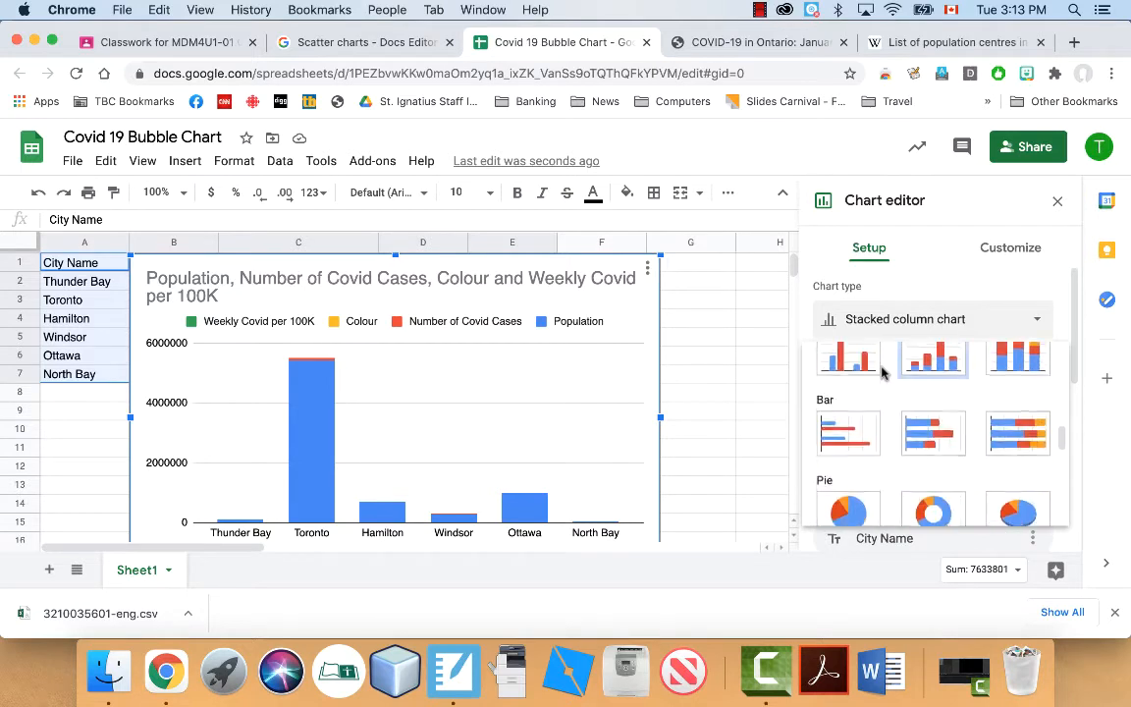
scroll(853, 376, "up", 2)
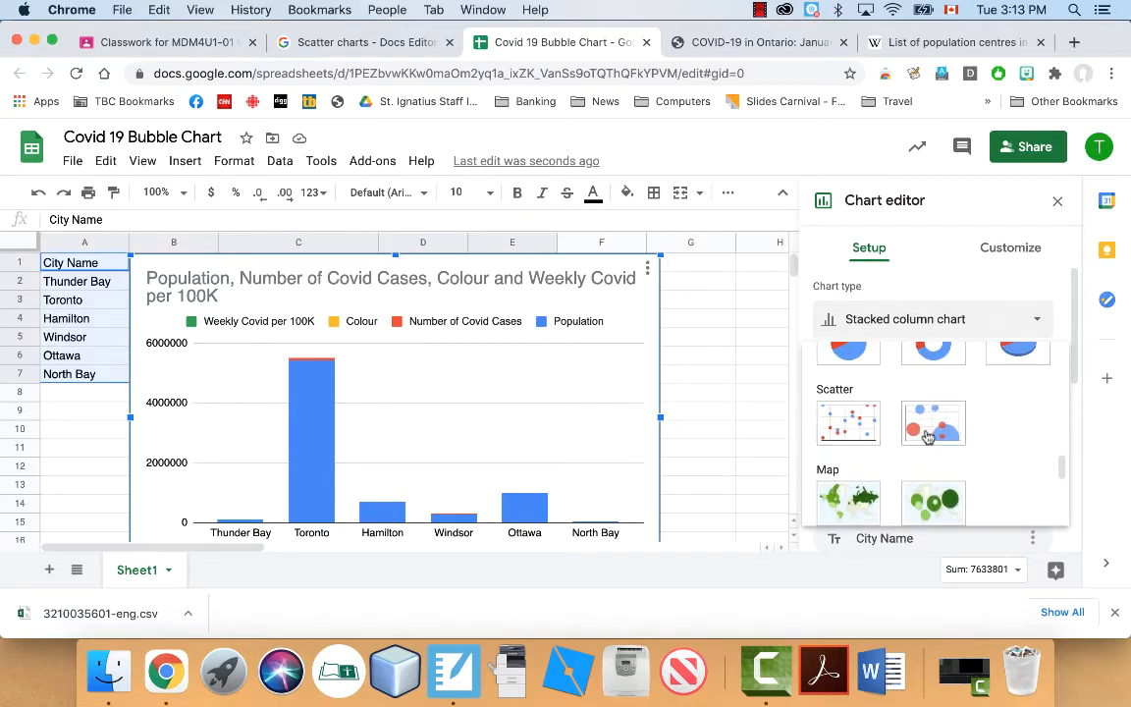
left_click(924, 433)
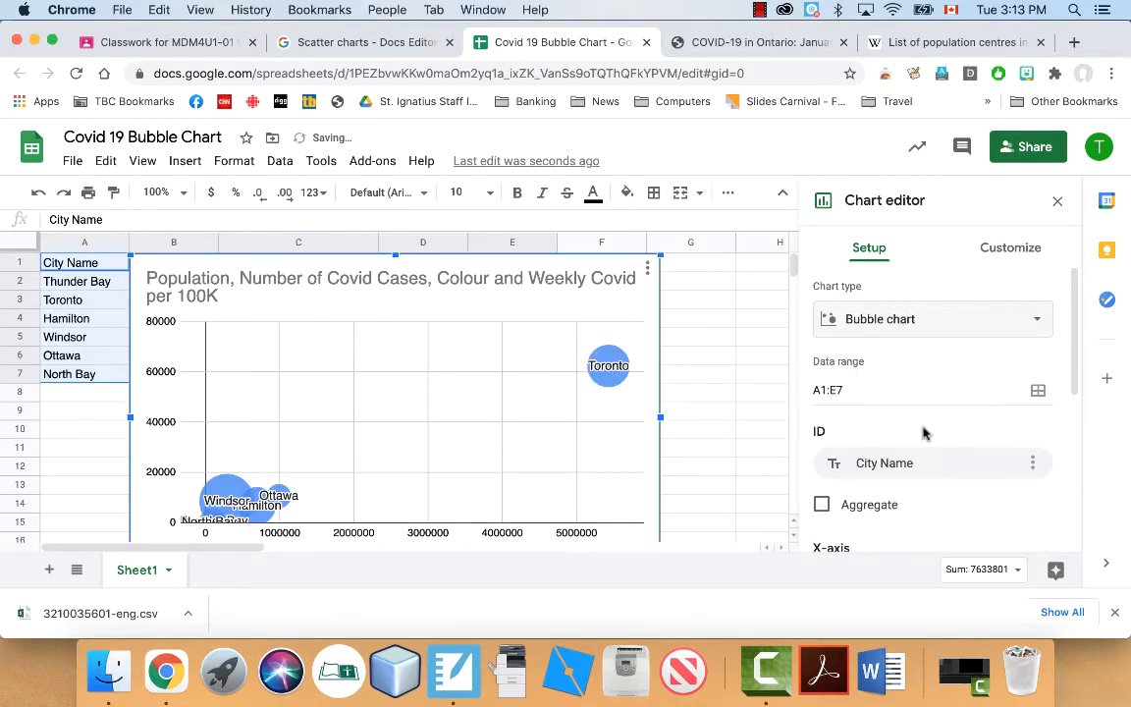
left_click(1057, 200)
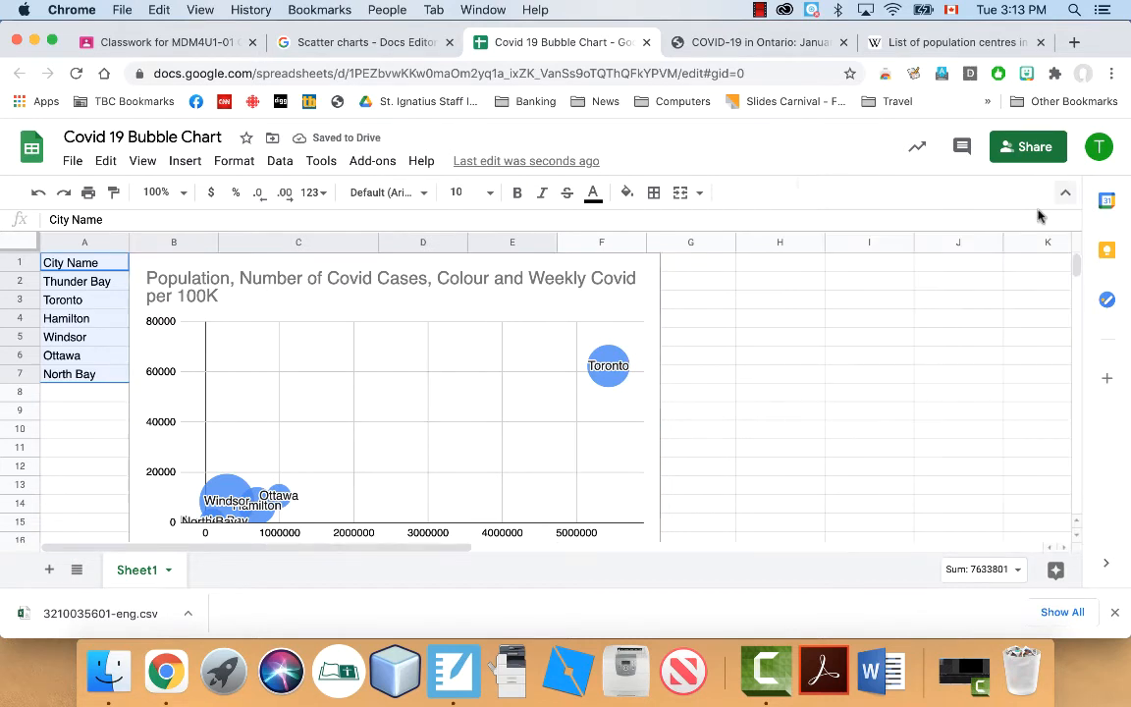
- Dismiss the downloads bar and move the bubble chart to the right of the data table, starting beside column E
left_click(1115, 612)
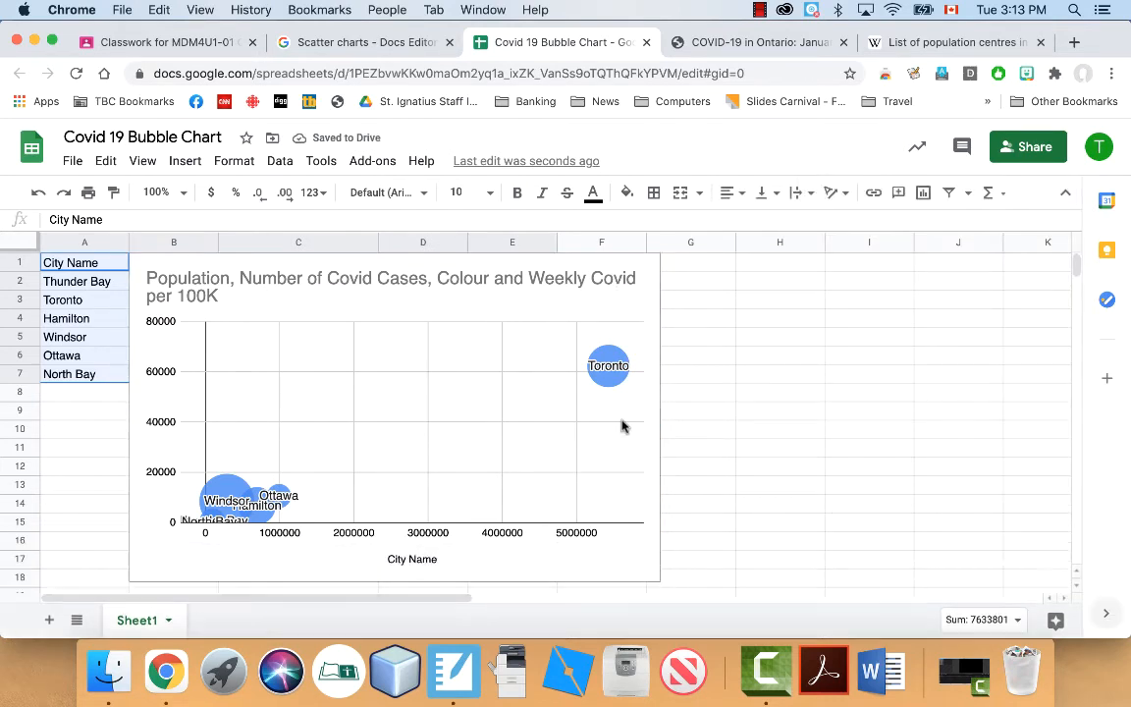
left_click(602, 265)
left_click_drag(589, 263, 1003, 267)
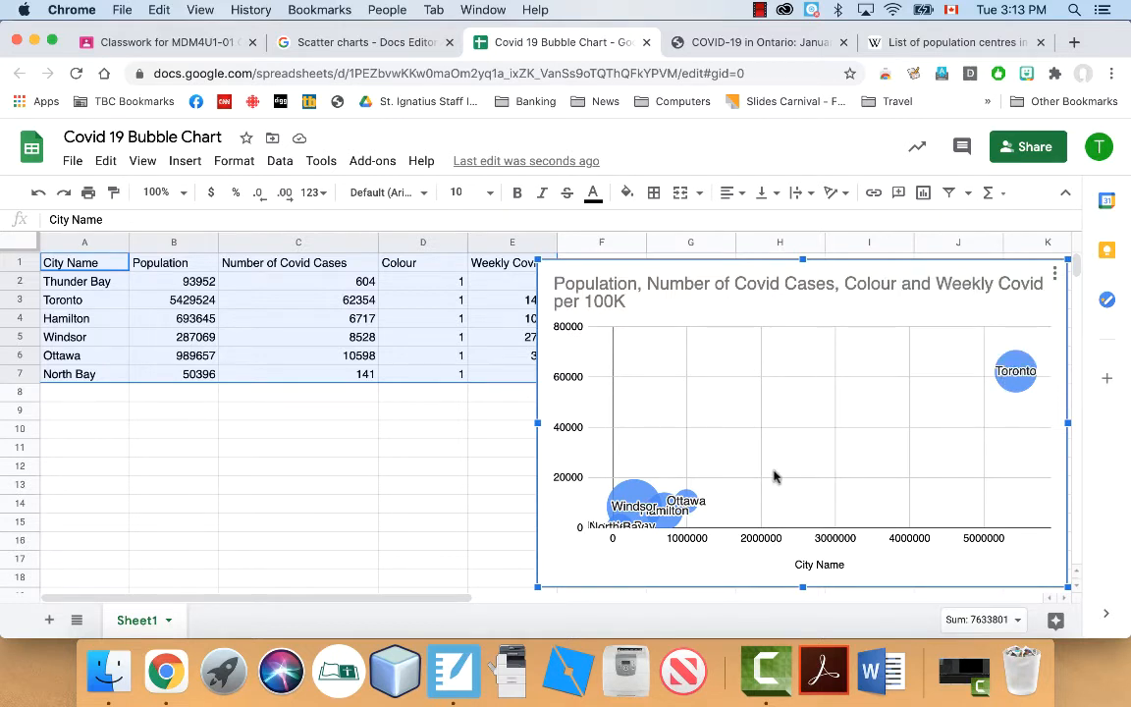
left_click_drag(728, 272, 759, 267)
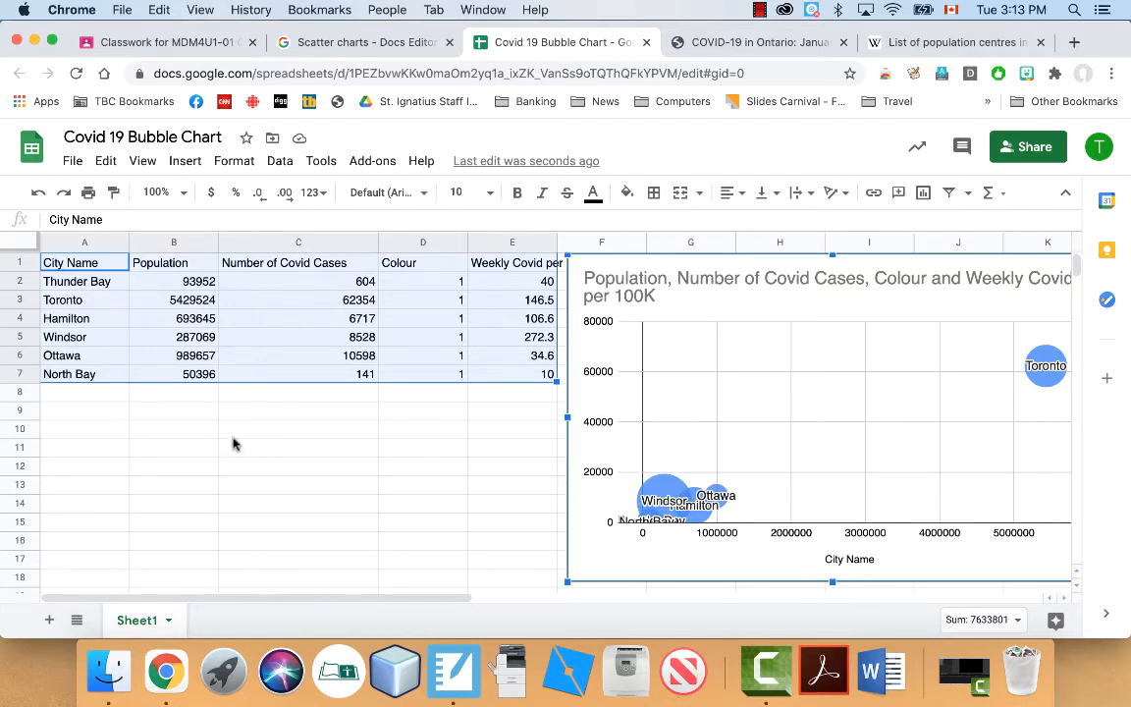
- Move the Toronto data out of the charted range, from row 3 to row 14 starting at A14
left_click(177, 424)
left_click_drag(82, 303, 505, 307)
key("ctrl+c")
key("Delete")
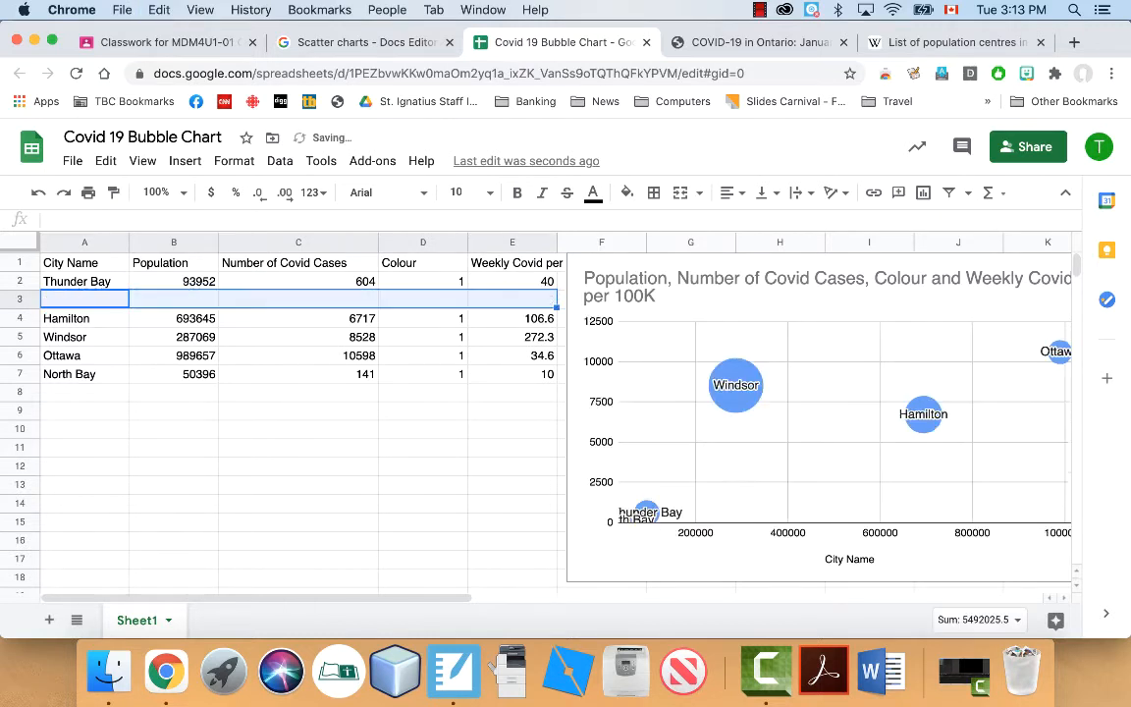
left_click(103, 503)
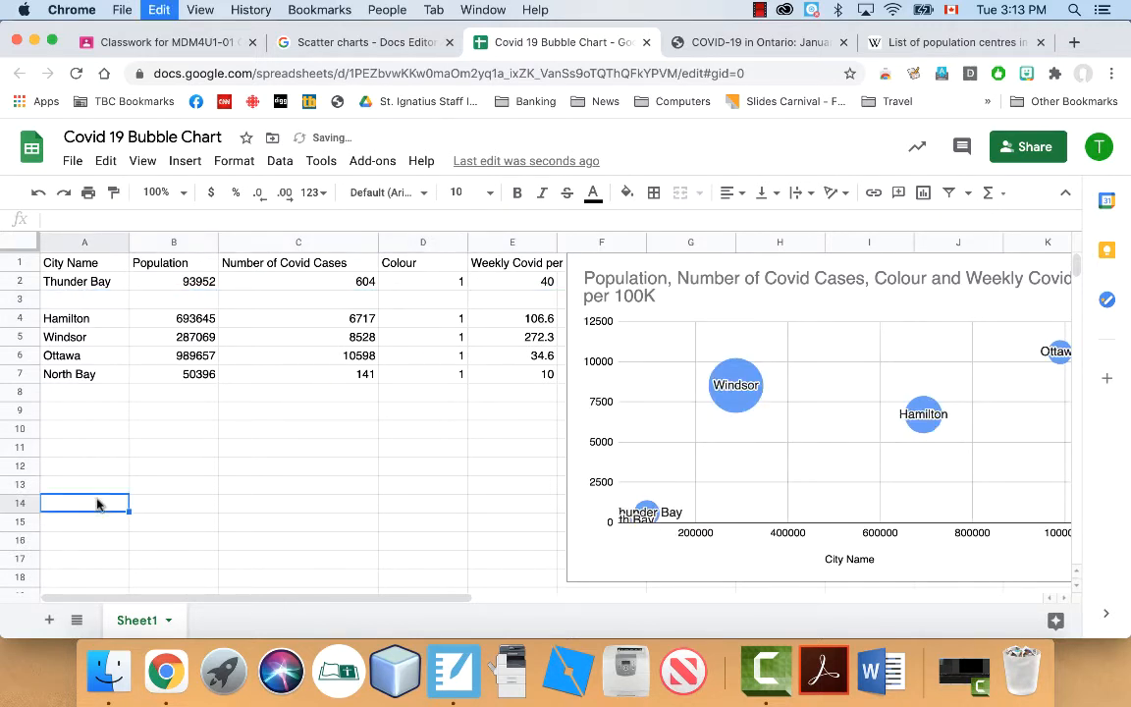
key("ctrl+v")
left_click(145, 428)
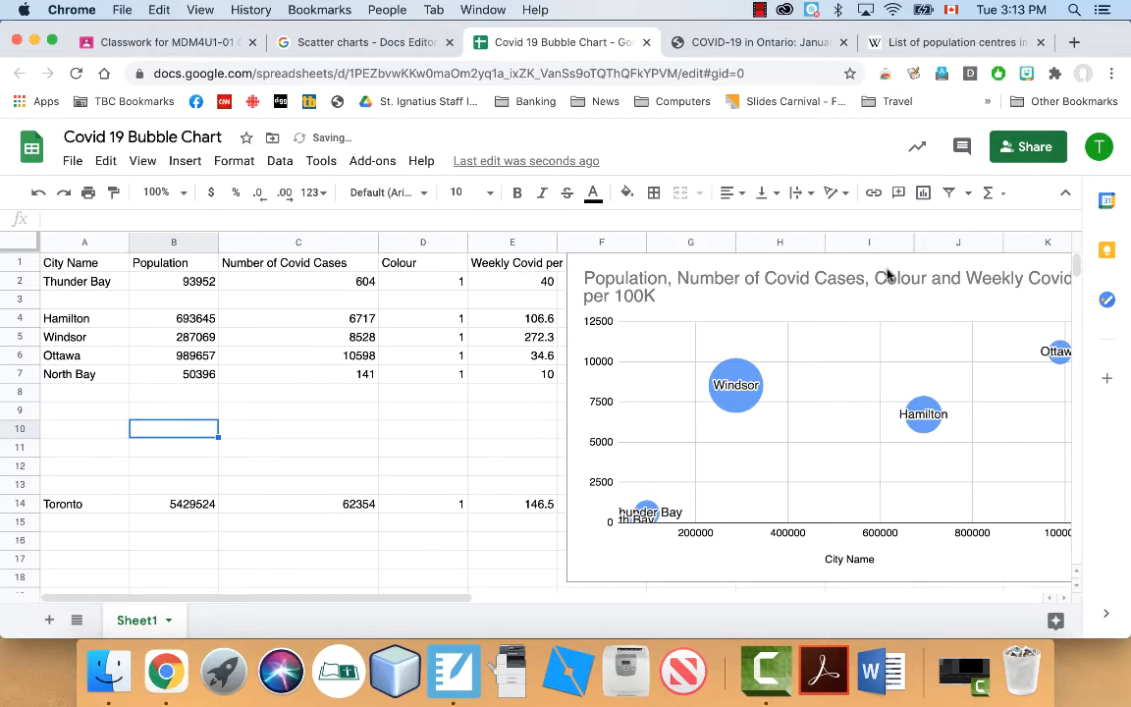
- Shift the chart temporarily to view all its bubbles, inspect the Thunder Bay bubble's details, and move it back beside the data
left_click(786, 273)
left_click_drag(813, 267, 694, 271)
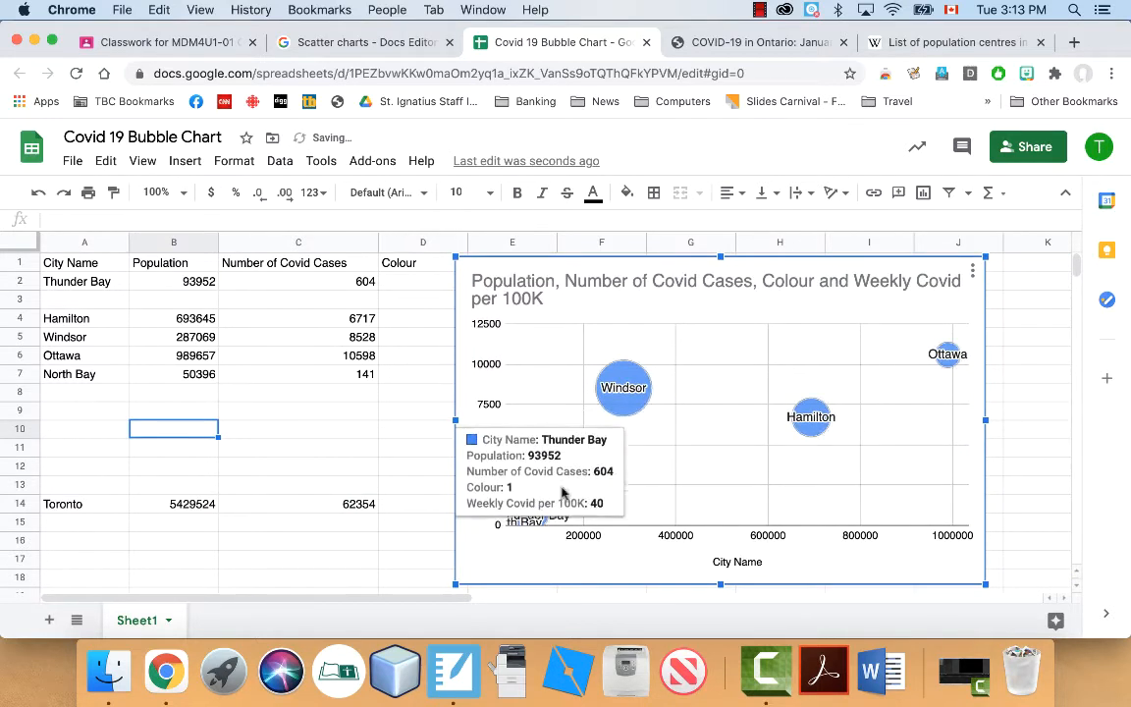
mouse_move(537, 524)
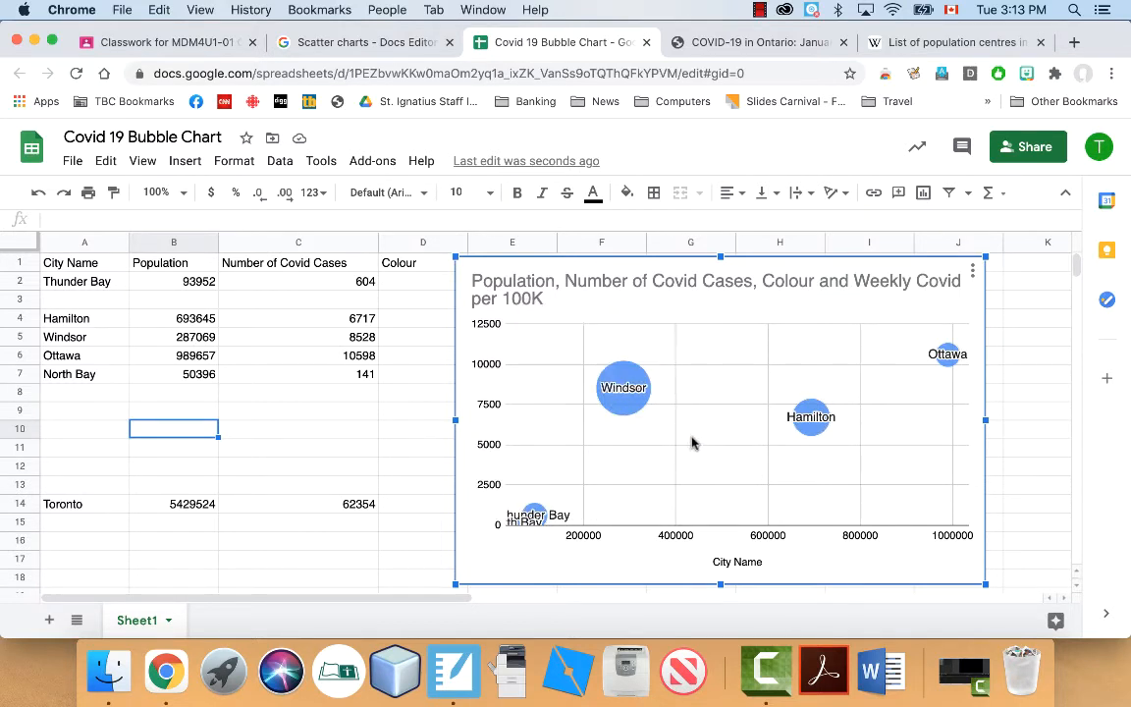
left_click_drag(663, 265, 780, 257)
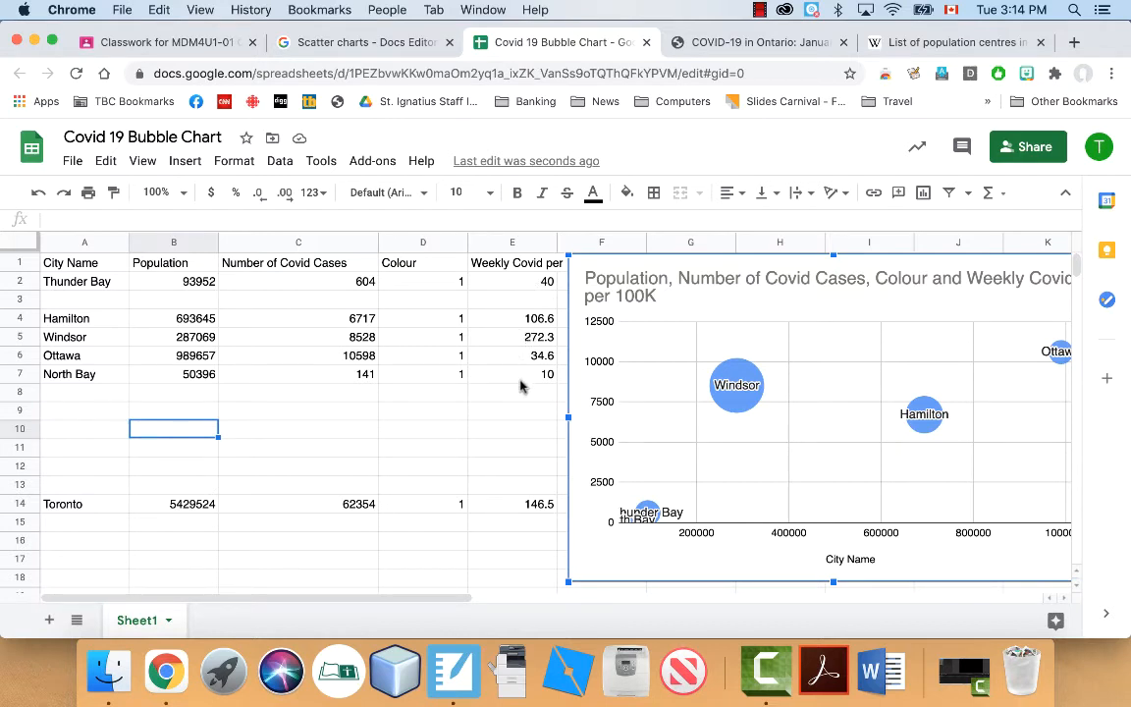
mouse_move(654, 518)
- Set Hamilton's Colour value in D4 to 2
left_click(430, 285)
left_click(429, 326)
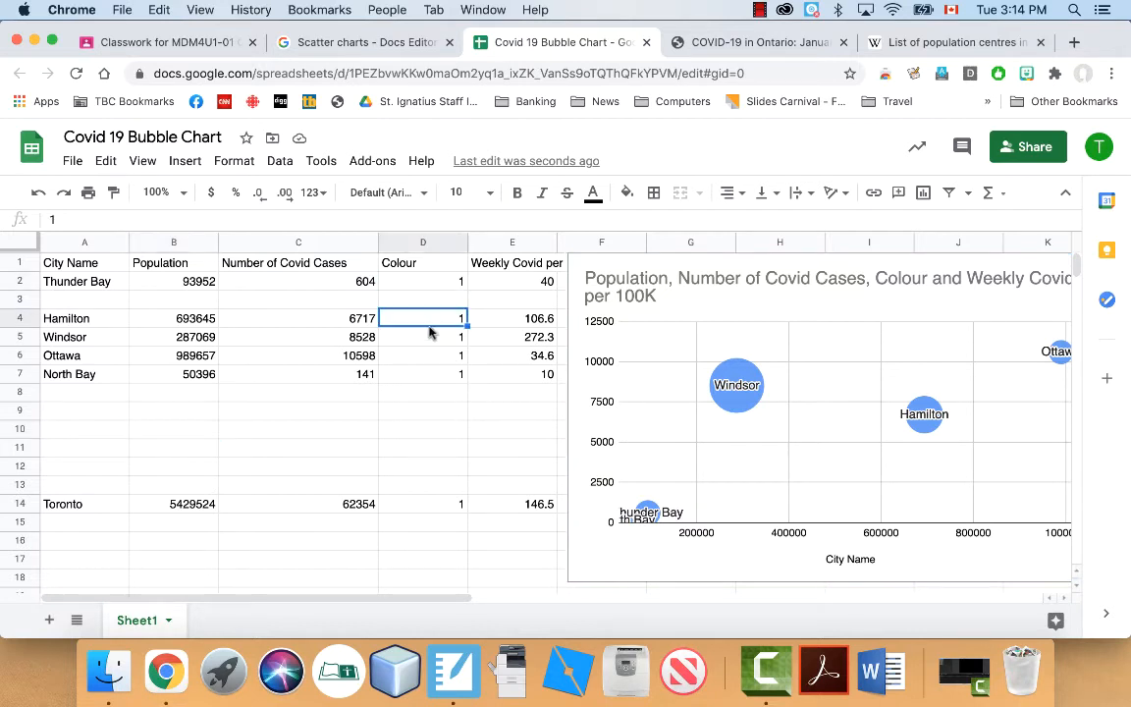
type("2")
key("Return")
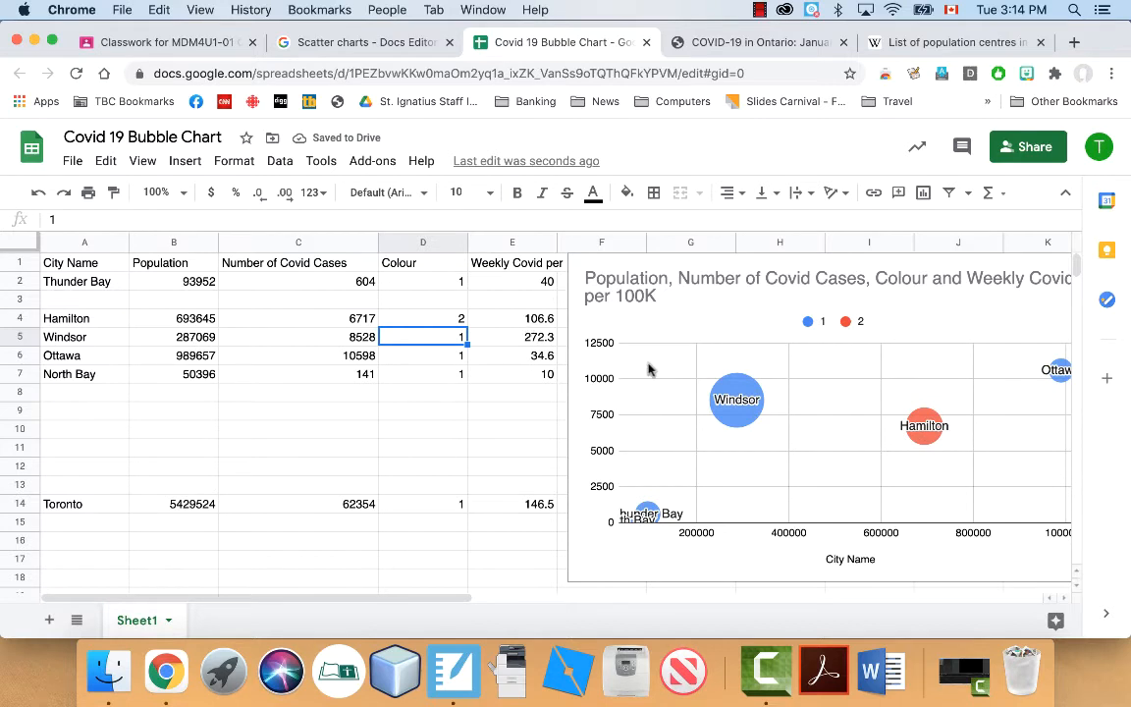
- Try Colour value 3 for Windsor in D5, and set it back to 1
type("3")
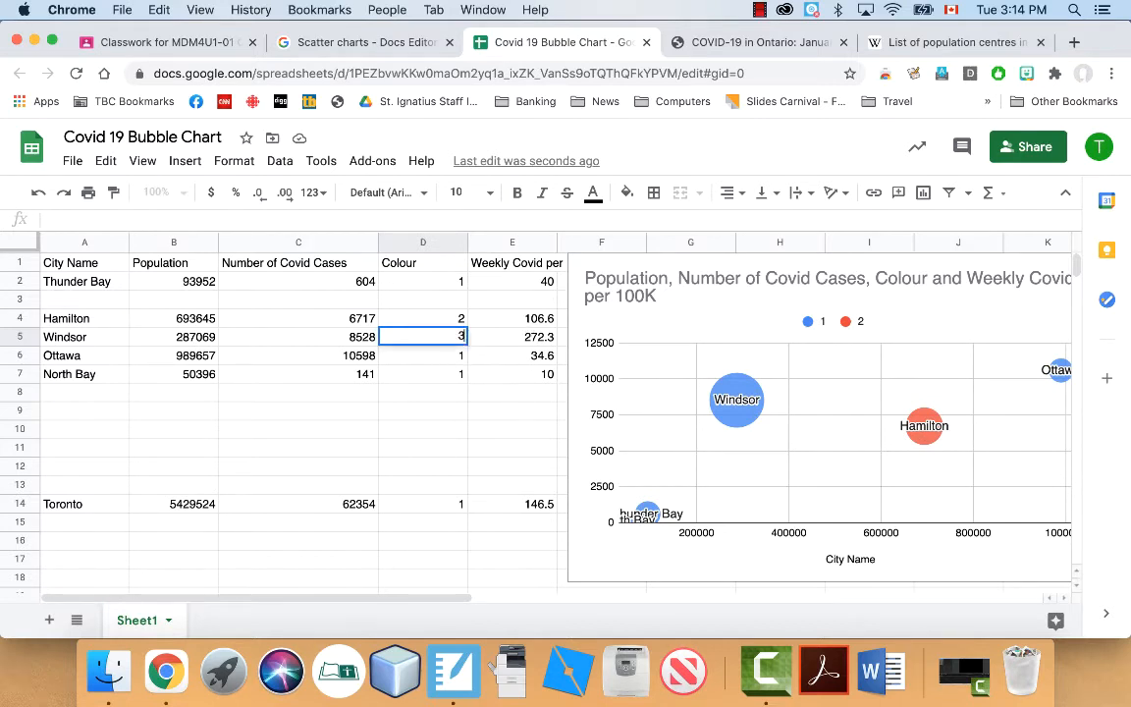
key("Return")
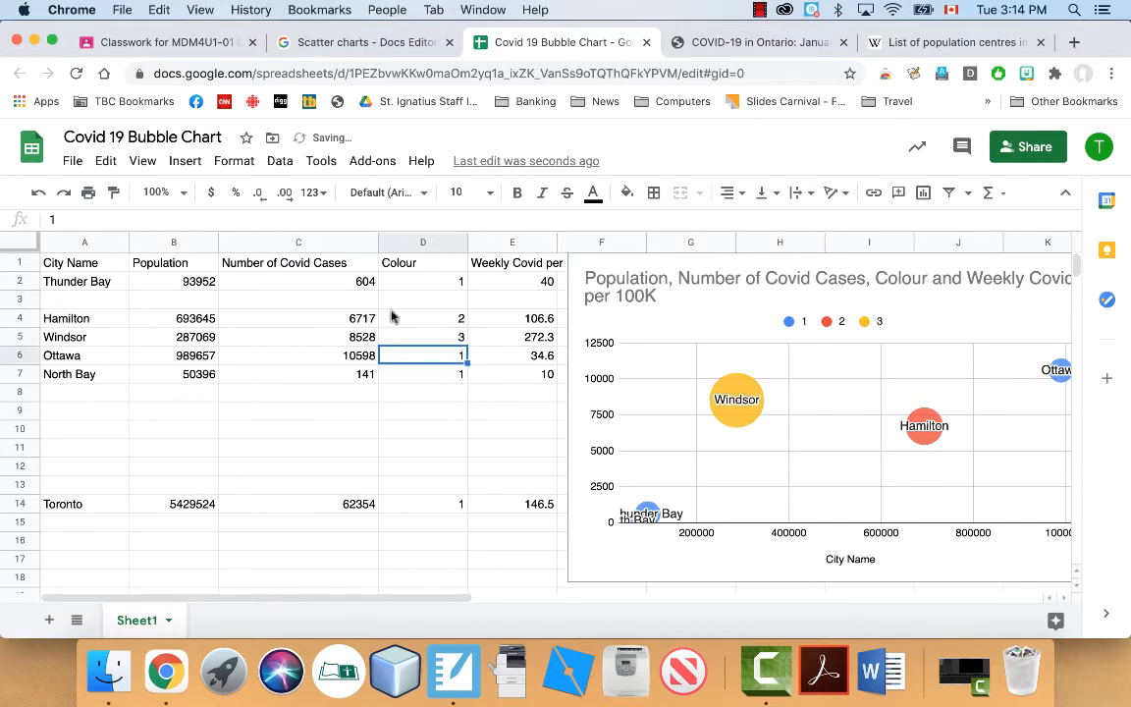
left_click(429, 335)
type("1")
key("Return")
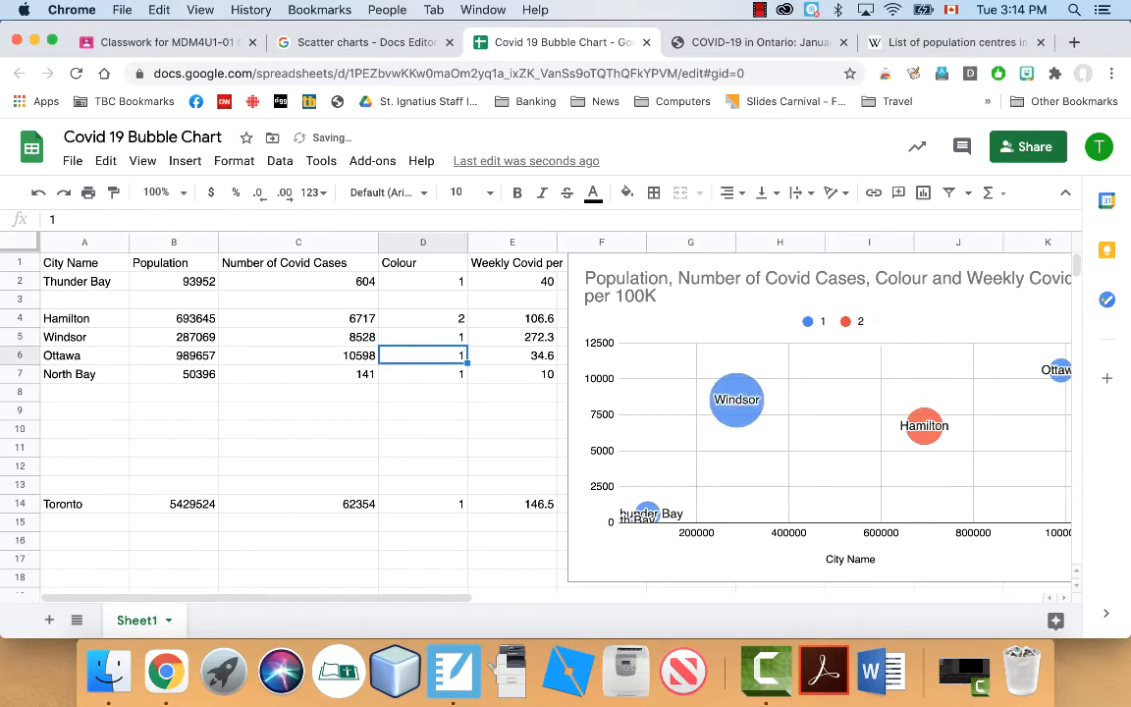
- Set Hamilton's Colour value in D4 to 1
key("Up")
key("Up")
type("1")
key("Return")
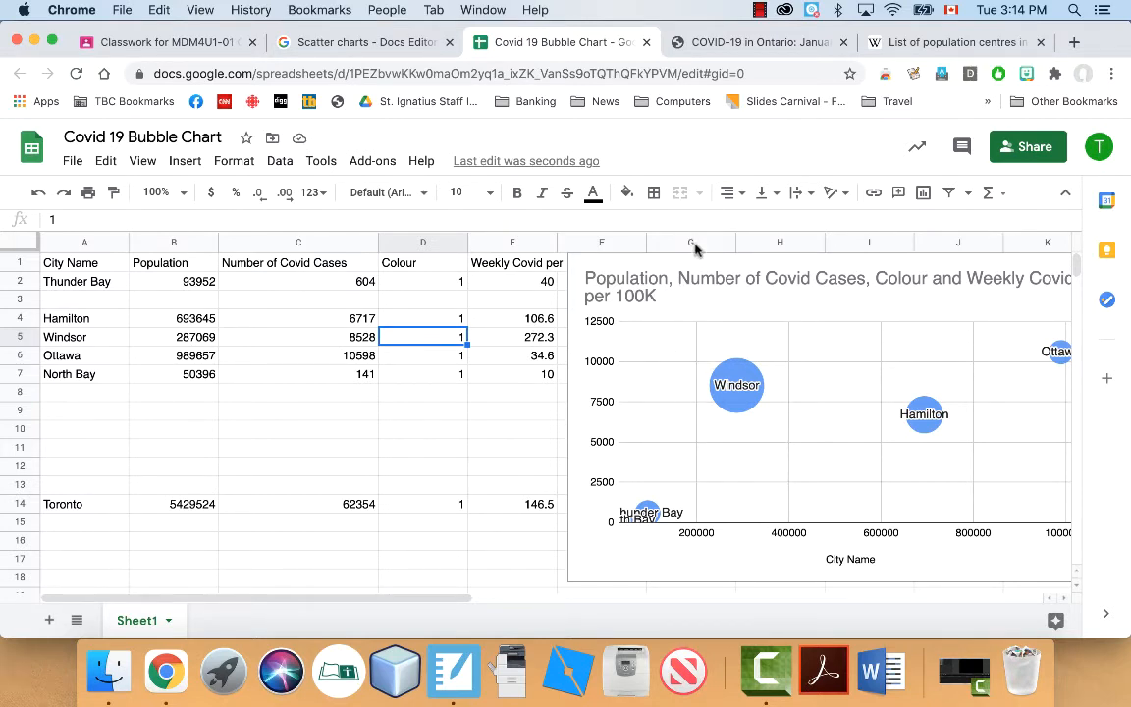
- Look up Ottawa's % change in the COVID-19 in Ontario report and set Ottawa's Colour value in D6 to 2
left_click(774, 44)
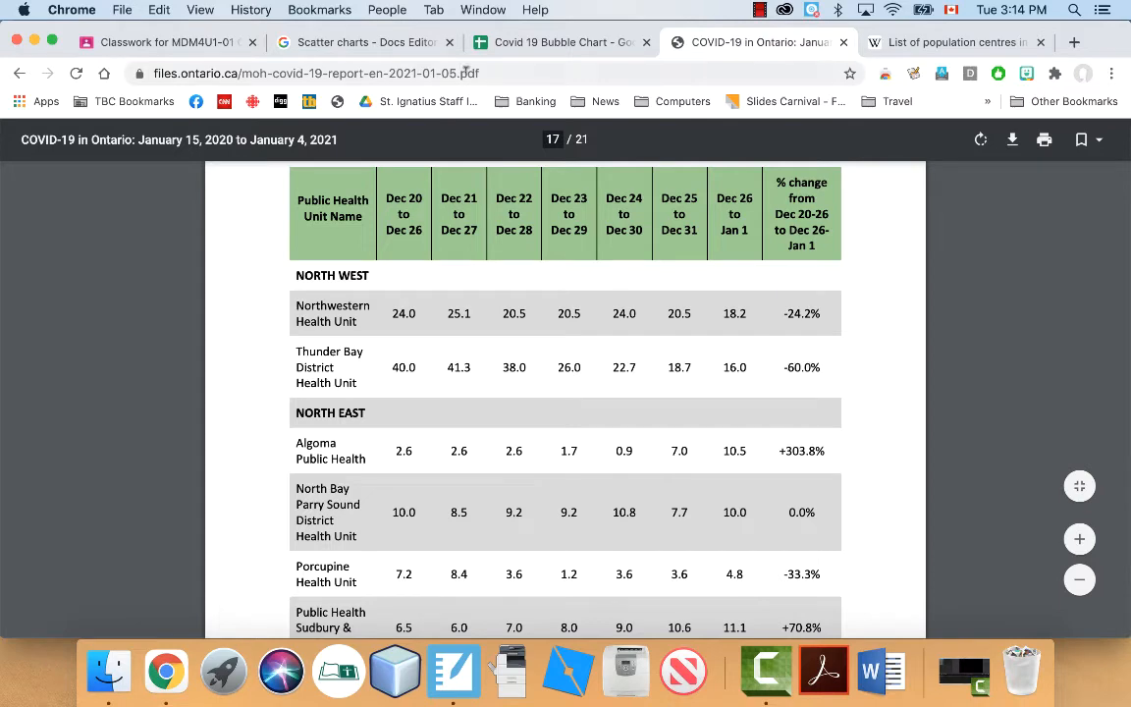
left_click(573, 41)
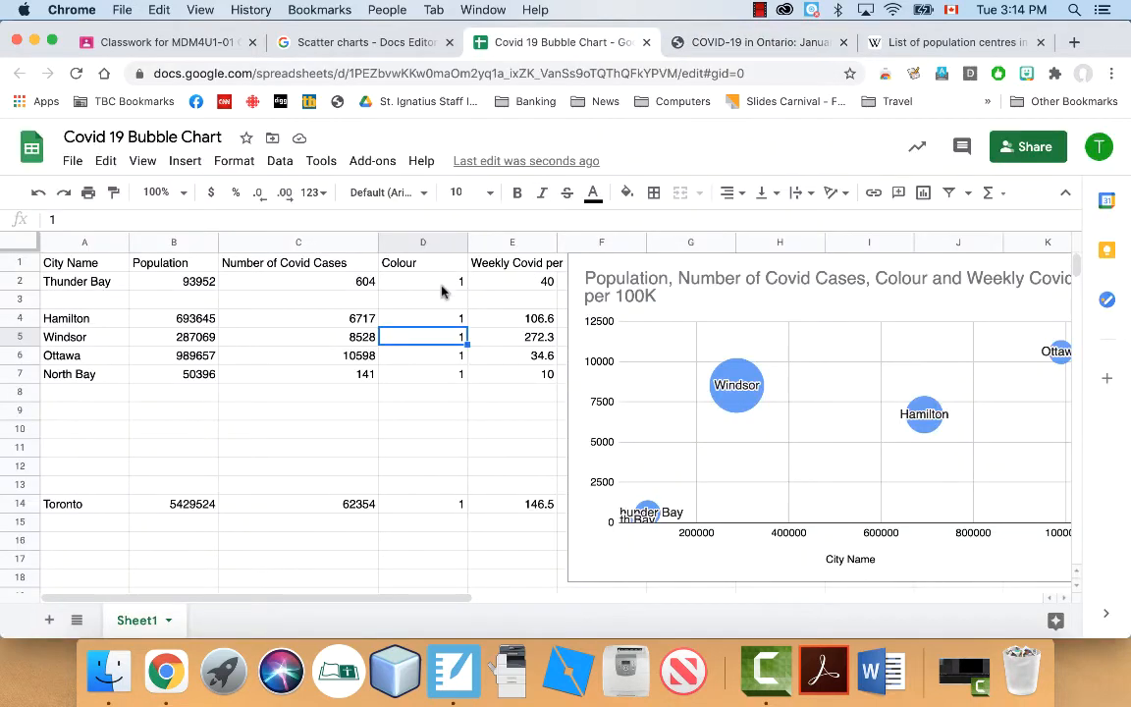
left_click(748, 41)
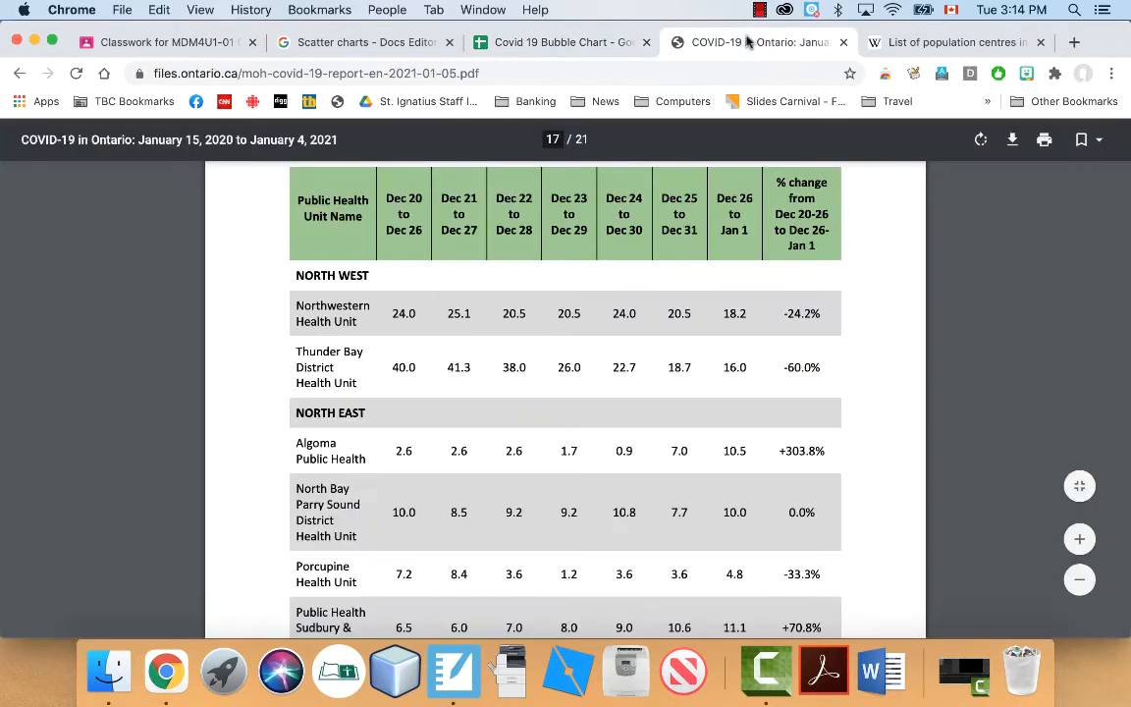
scroll(499, 366, "down", 8)
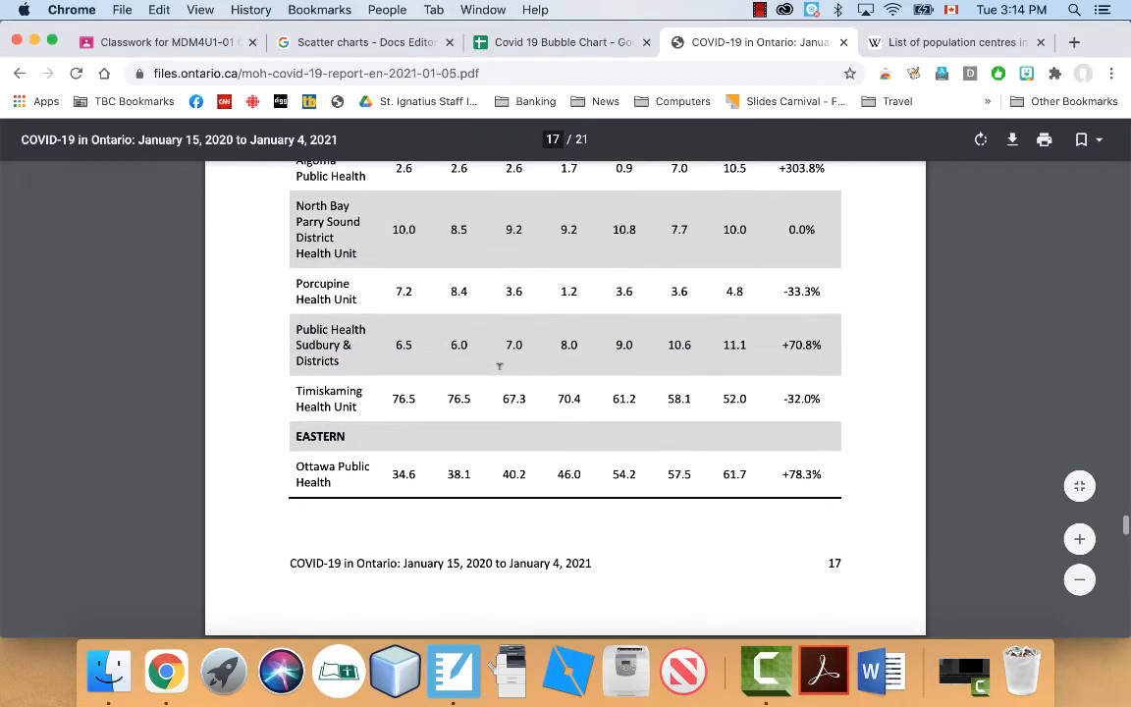
scroll(499, 366, "down", 2)
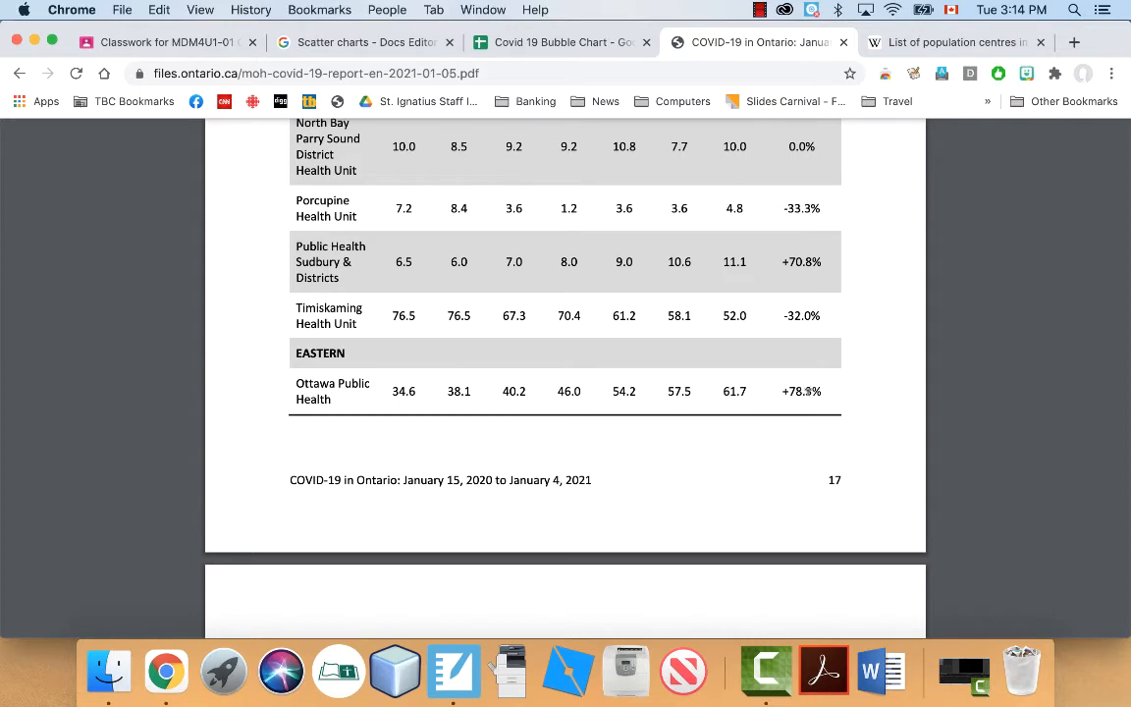
left_click(549, 43)
left_click(427, 358)
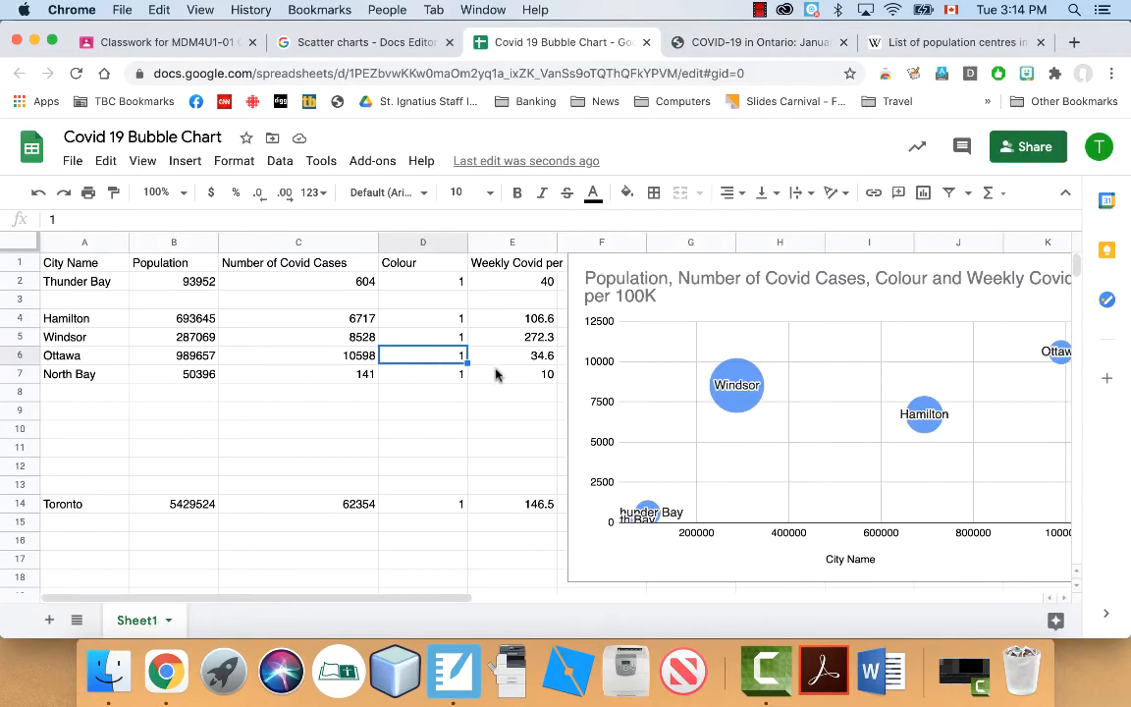
type("2")
key("Return")
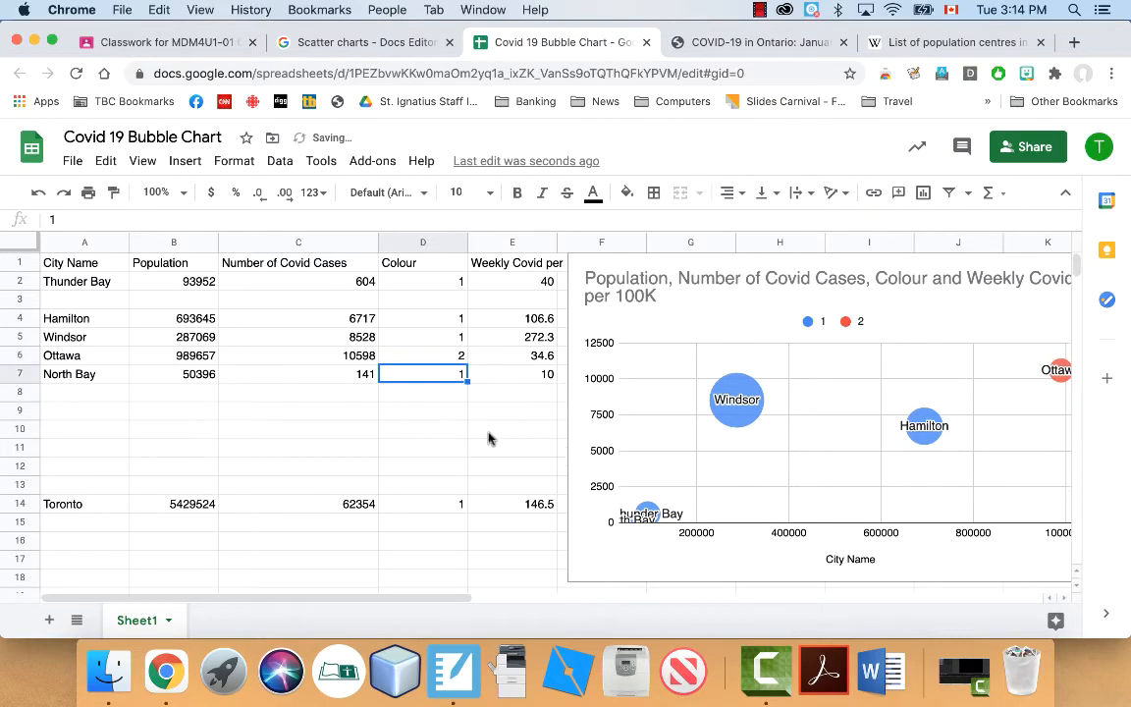
- Look up the Toronto and Windsor-Essex % change in the report, and set Windsor's Colour value in D5 to 2
left_click(762, 47)
scroll(467, 342, "down", 8)
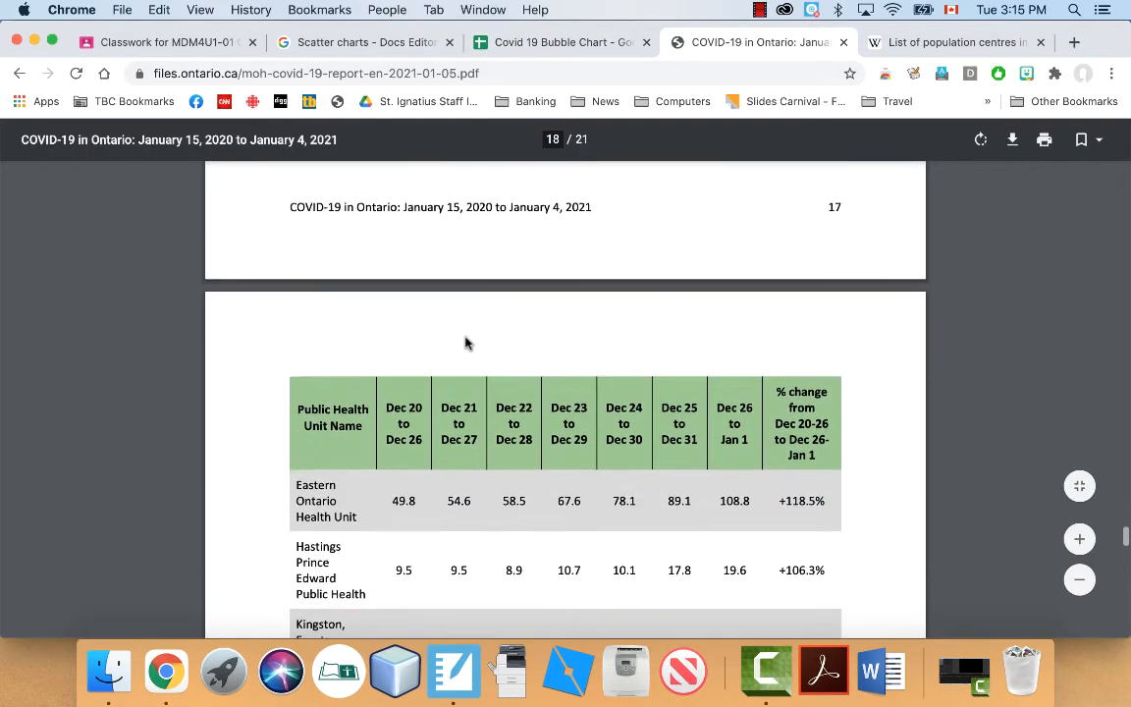
scroll(466, 341, "down", 5)
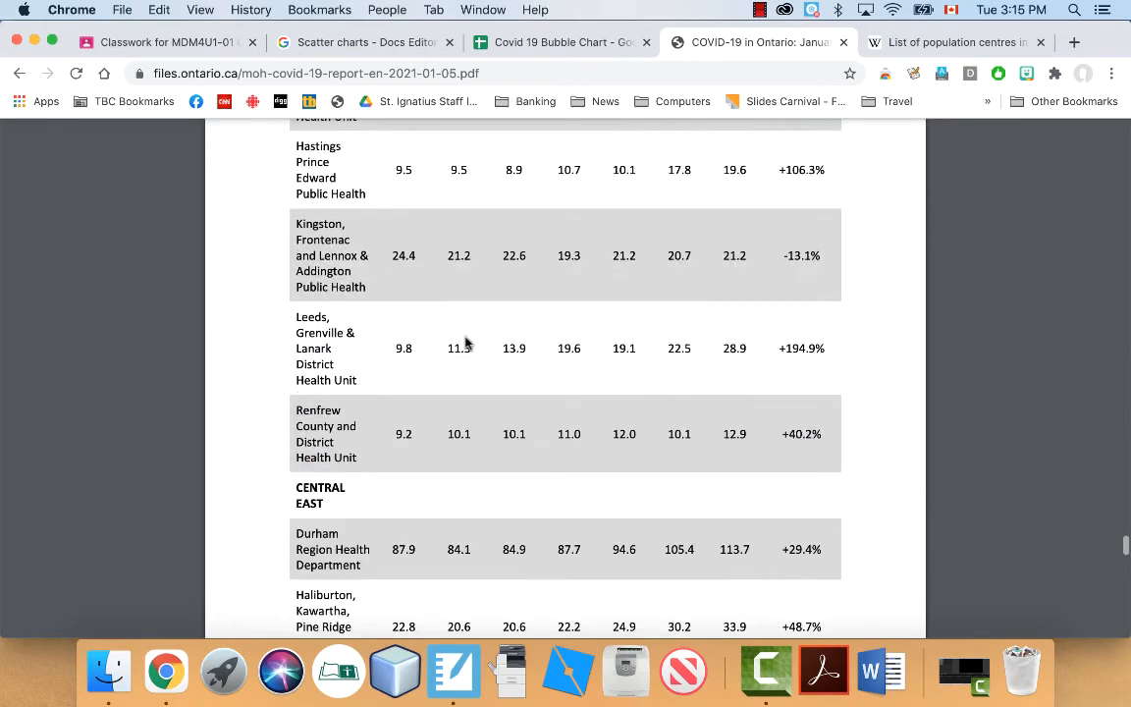
scroll(466, 342, "down", 6)
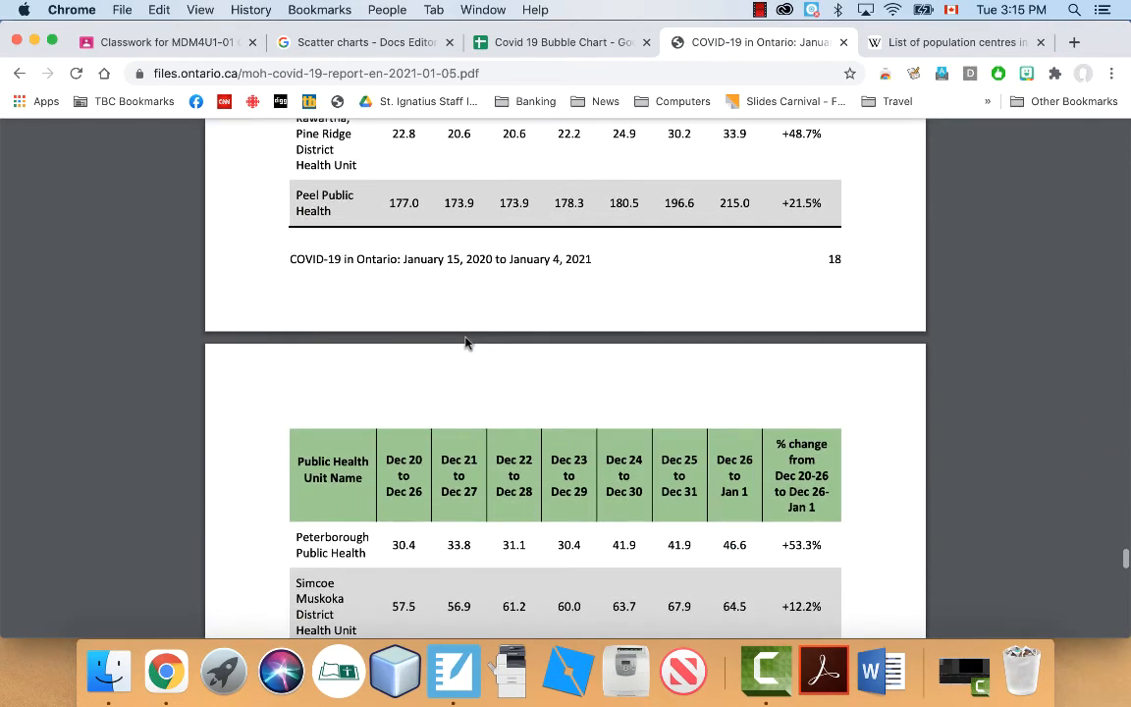
scroll(467, 342, "down", 4)
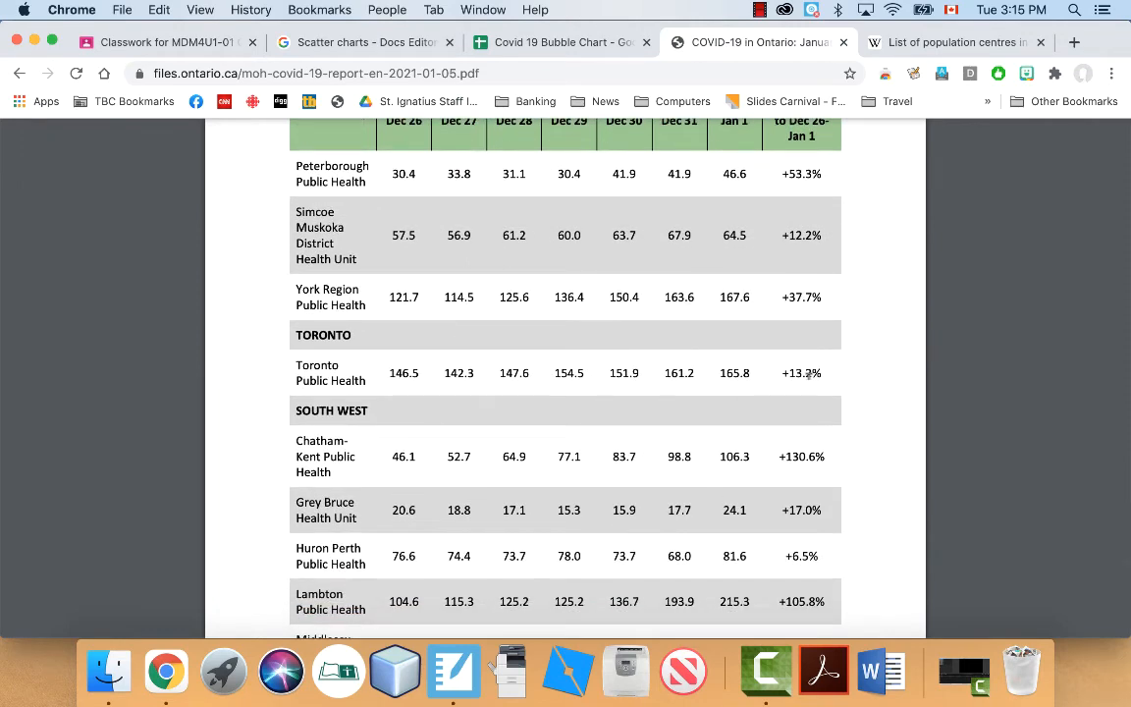
scroll(530, 394, "down", 6)
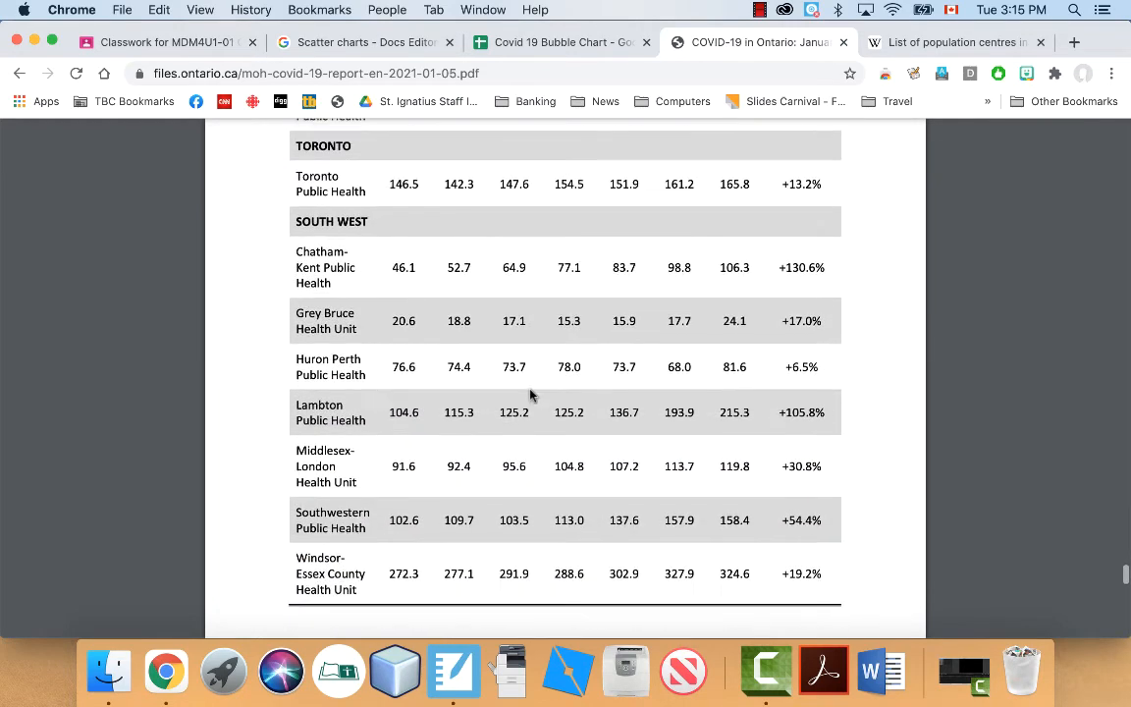
scroll(530, 395, "down", 1)
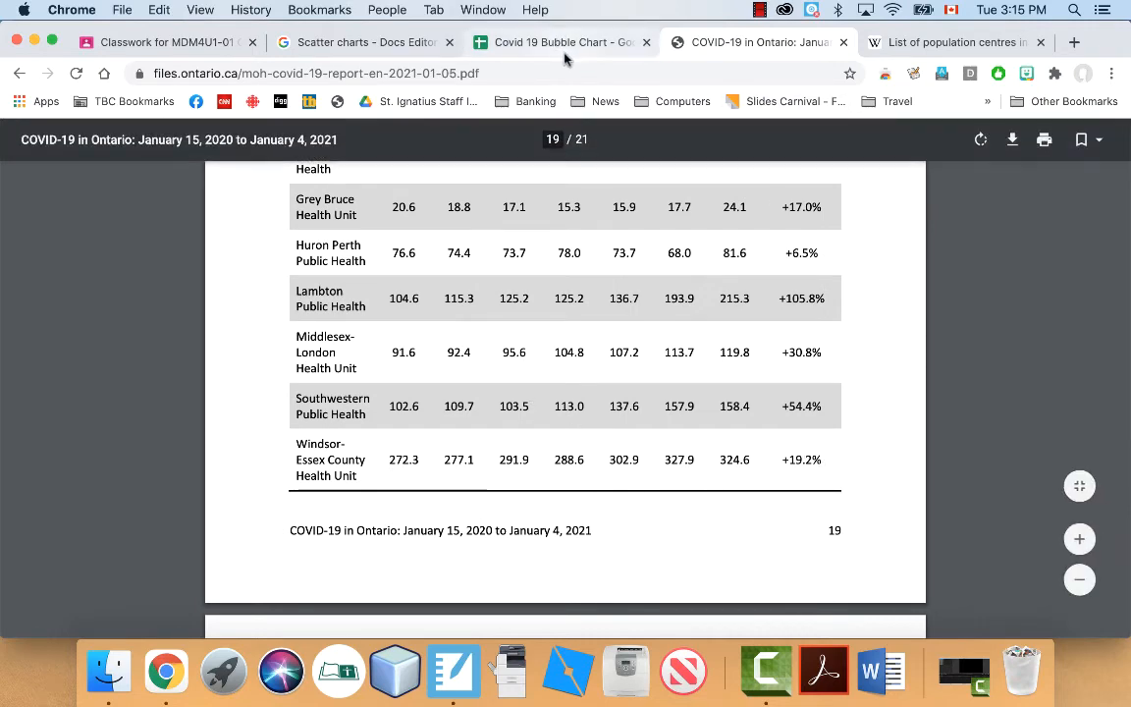
left_click(511, 44)
left_click(447, 340)
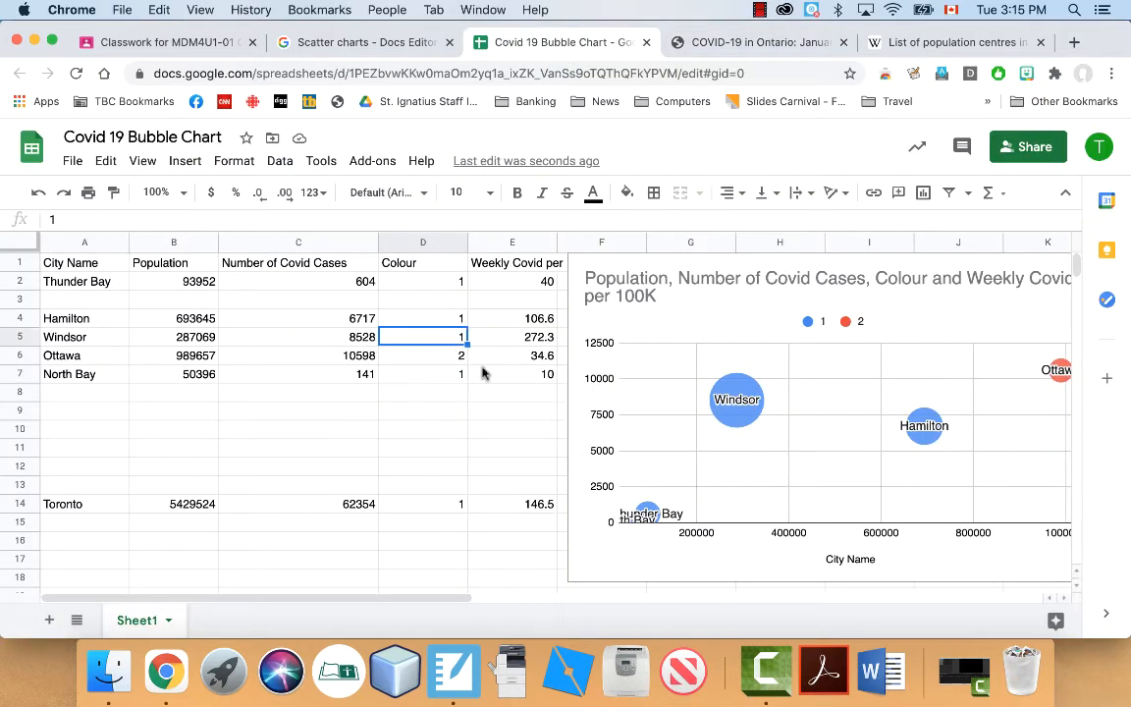
type("2")
key("Return")
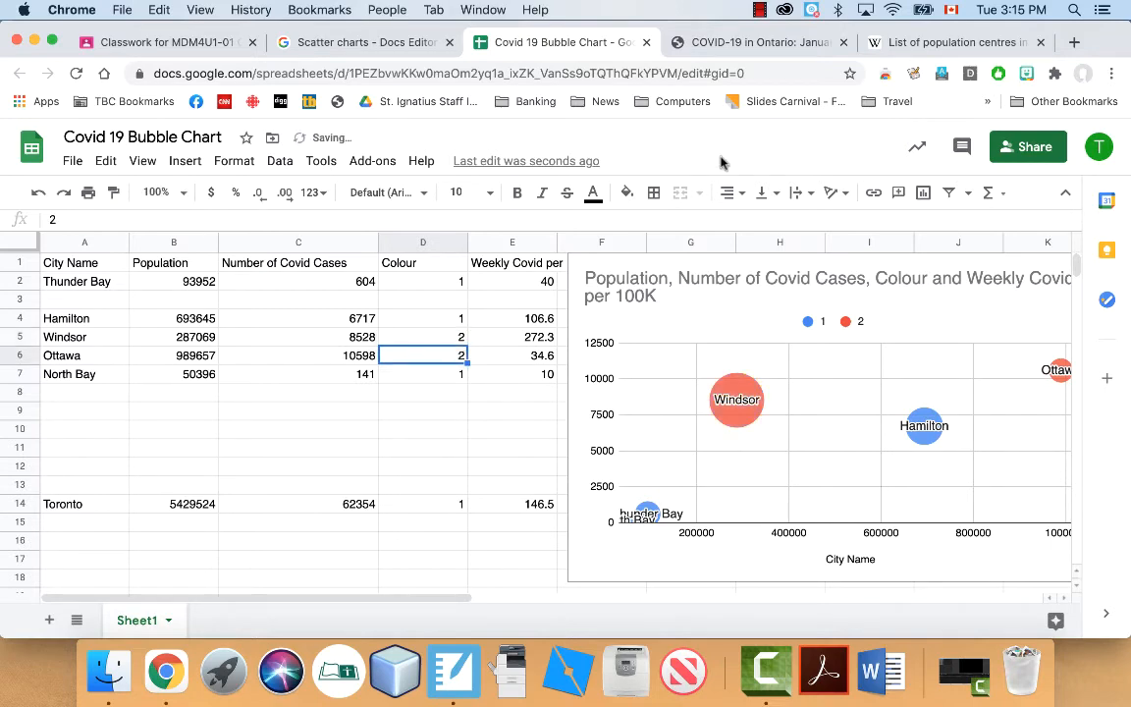
- Look up the City of Hamilton's % change in the report and set Hamilton's Colour value in D4 to 2
left_click(748, 44)
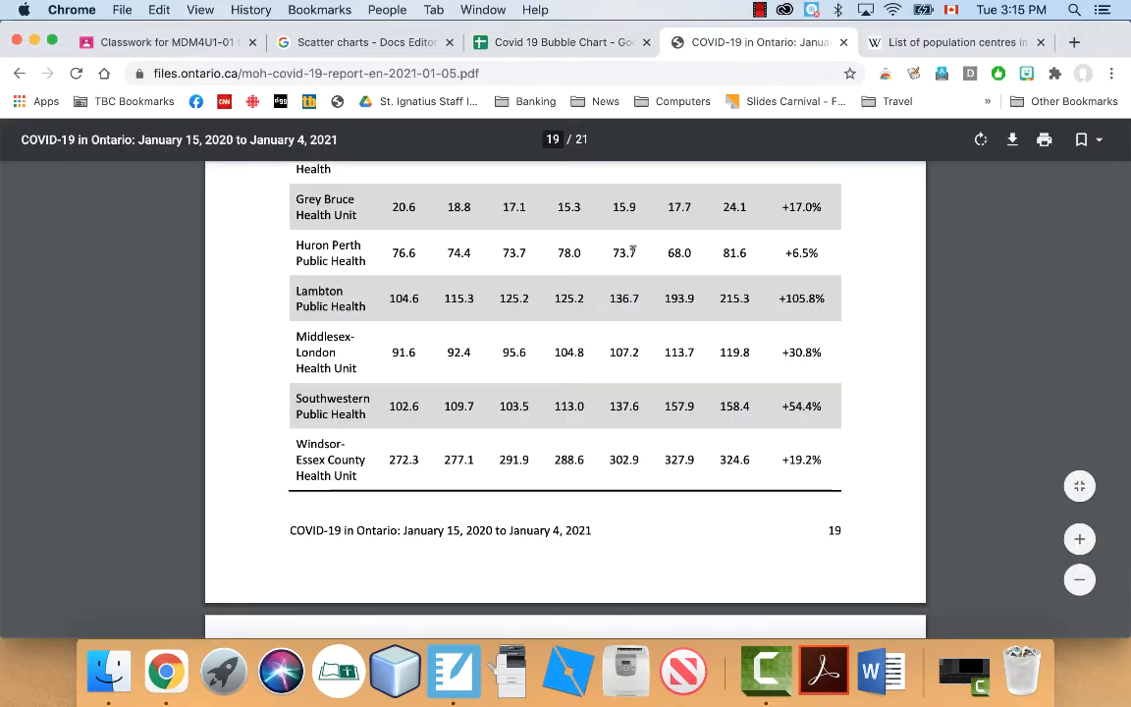
scroll(596, 294, "down", 10)
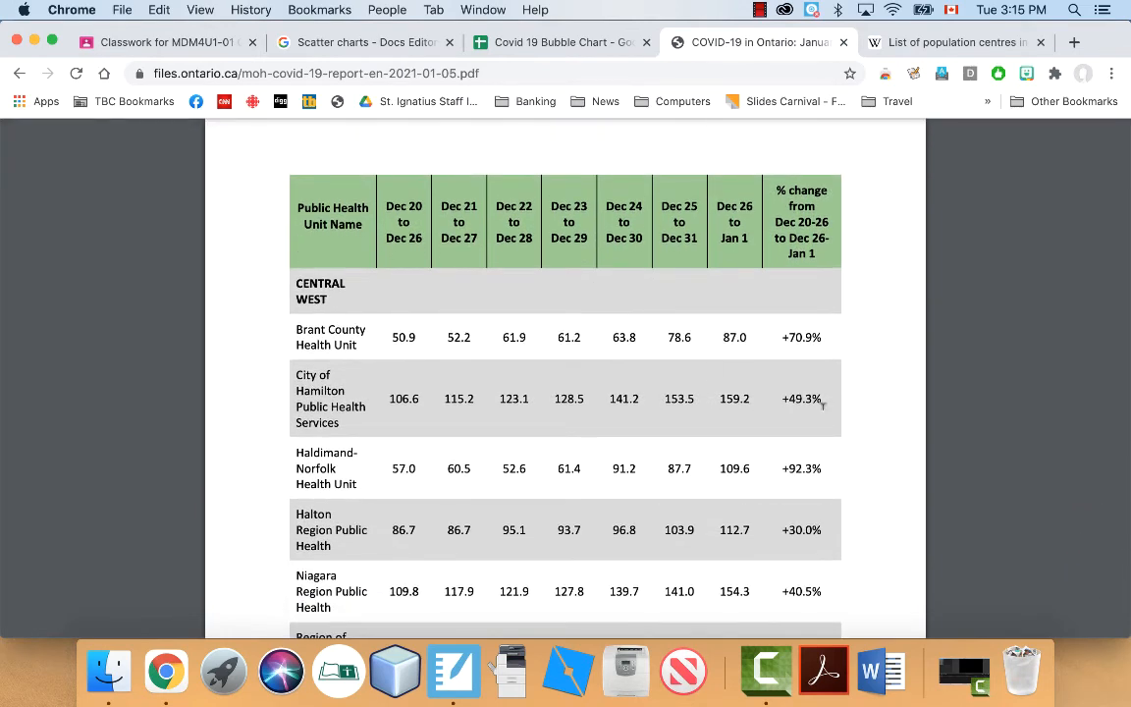
left_click(557, 63)
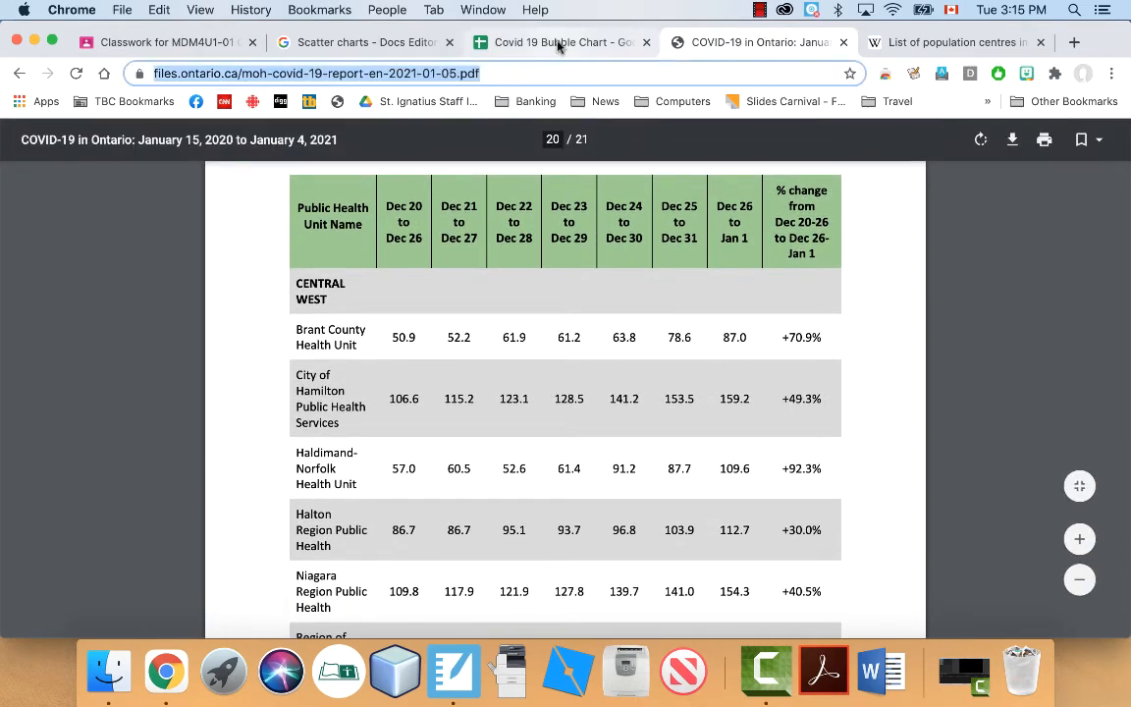
left_click(556, 46)
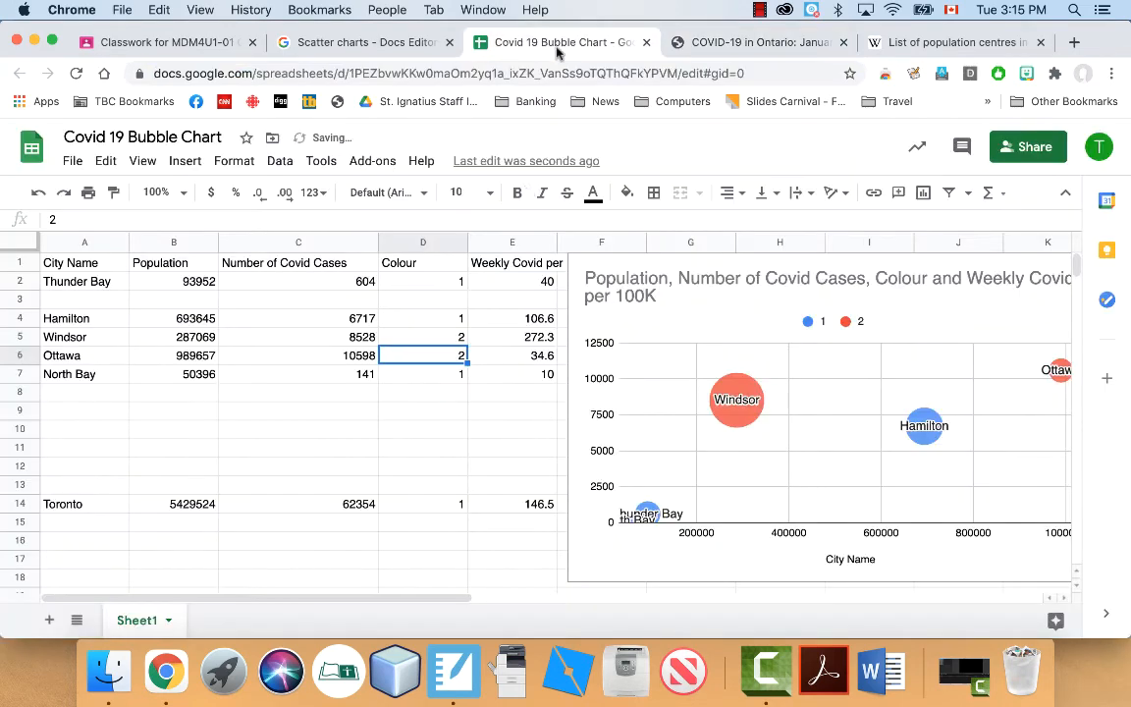
left_click(450, 322)
type("2")
key("Return")
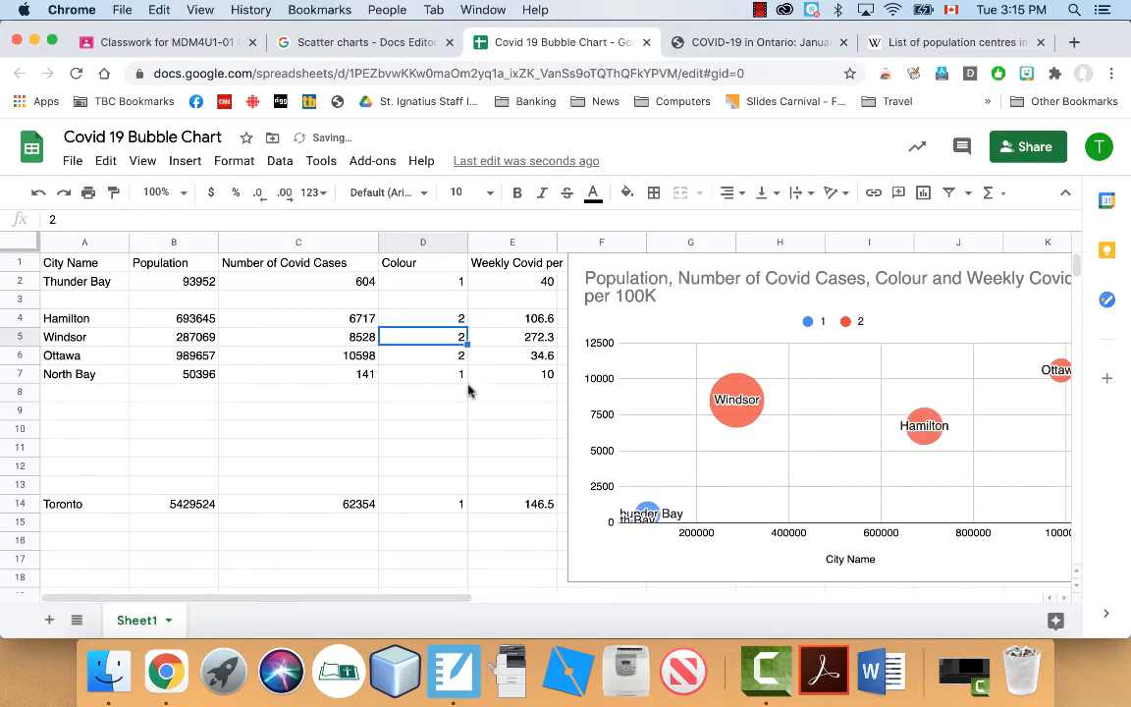
- Review the % change column of the report's health unit tables from Central West back to North East
left_click(748, 45)
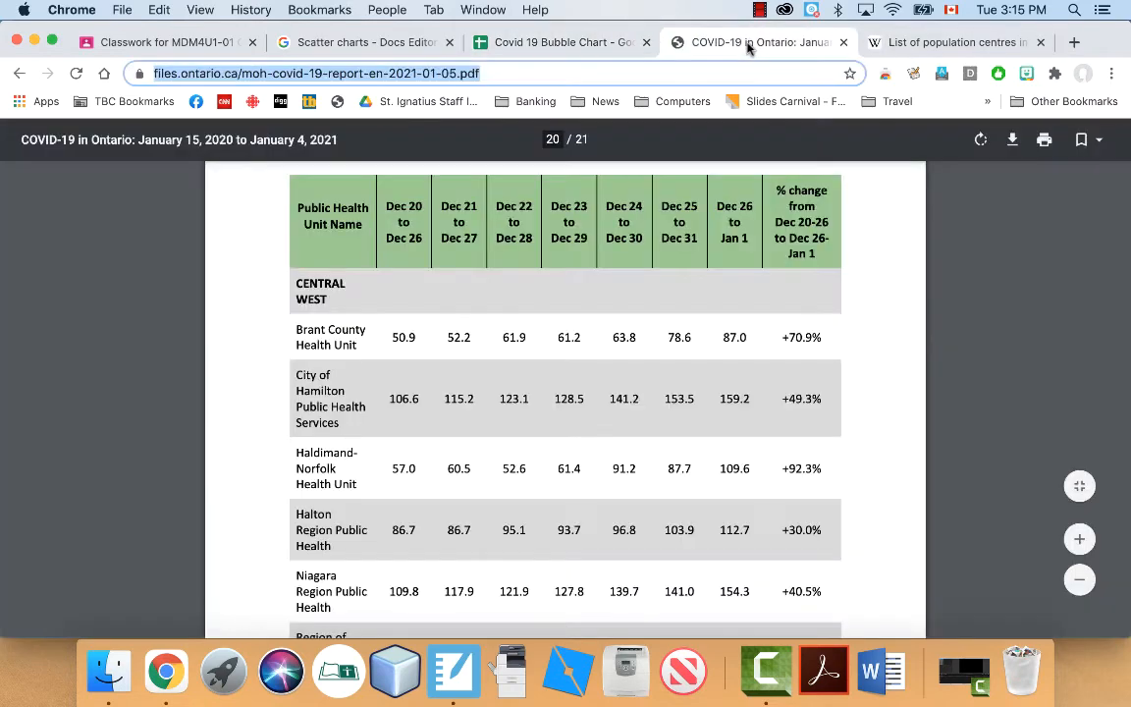
scroll(617, 389, "down", 3)
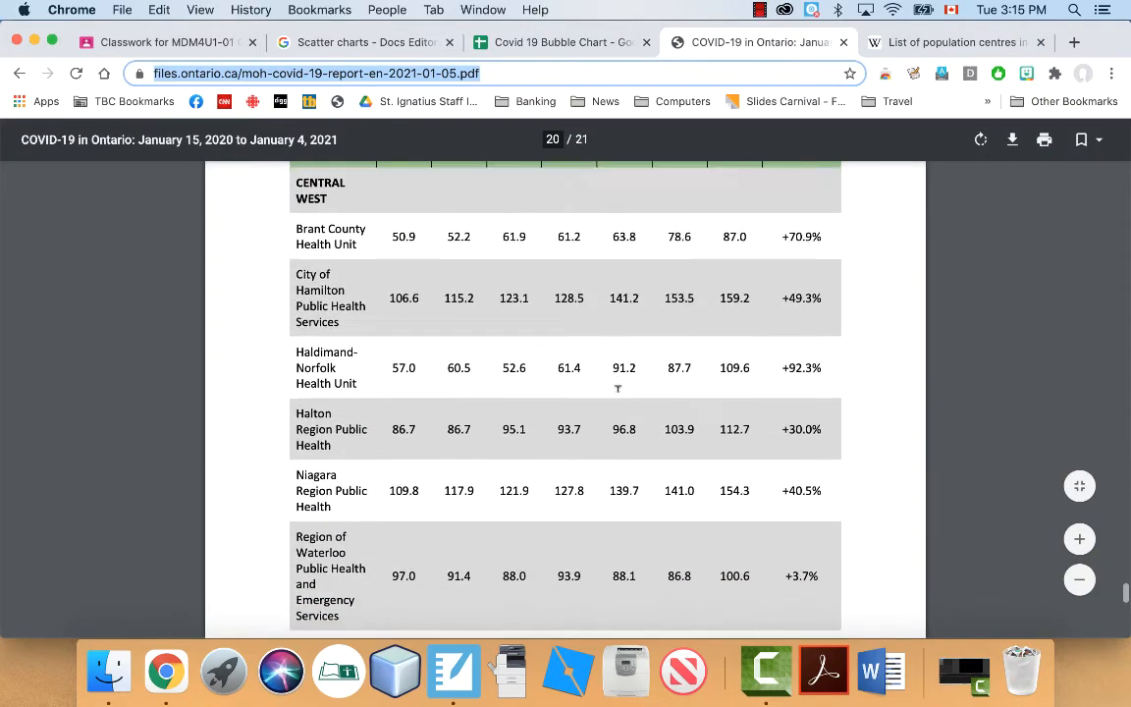
scroll(617, 390, "down", 5)
scroll(617, 389, "up", 15)
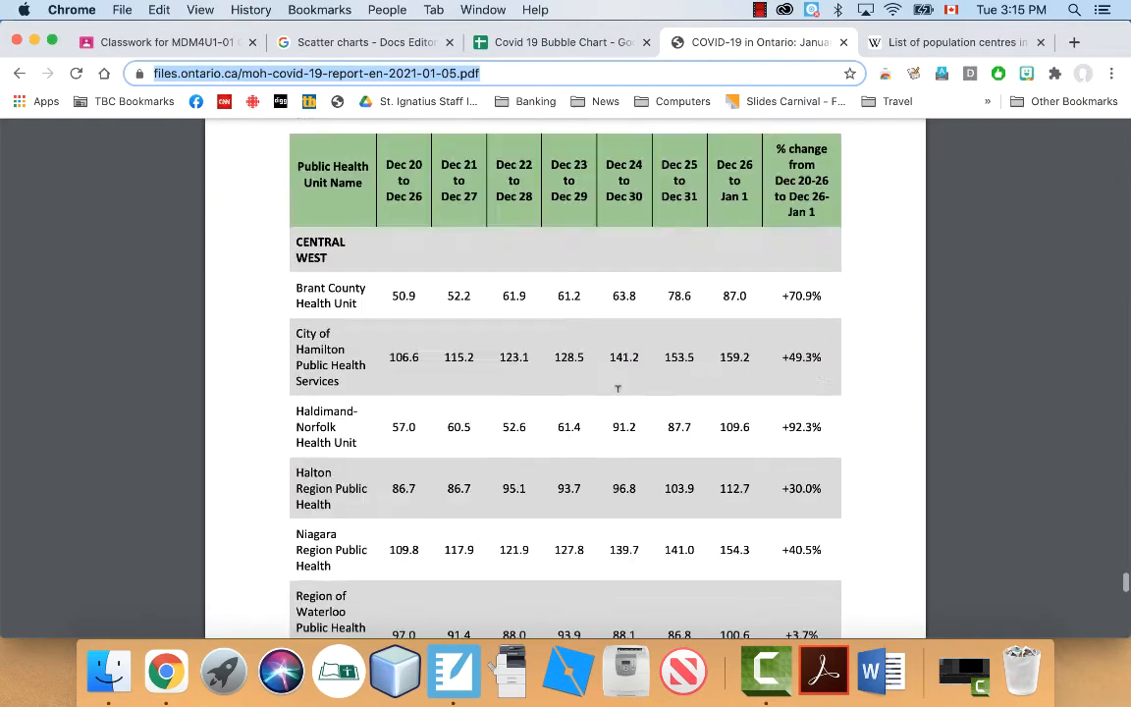
scroll(617, 389, "up", 12)
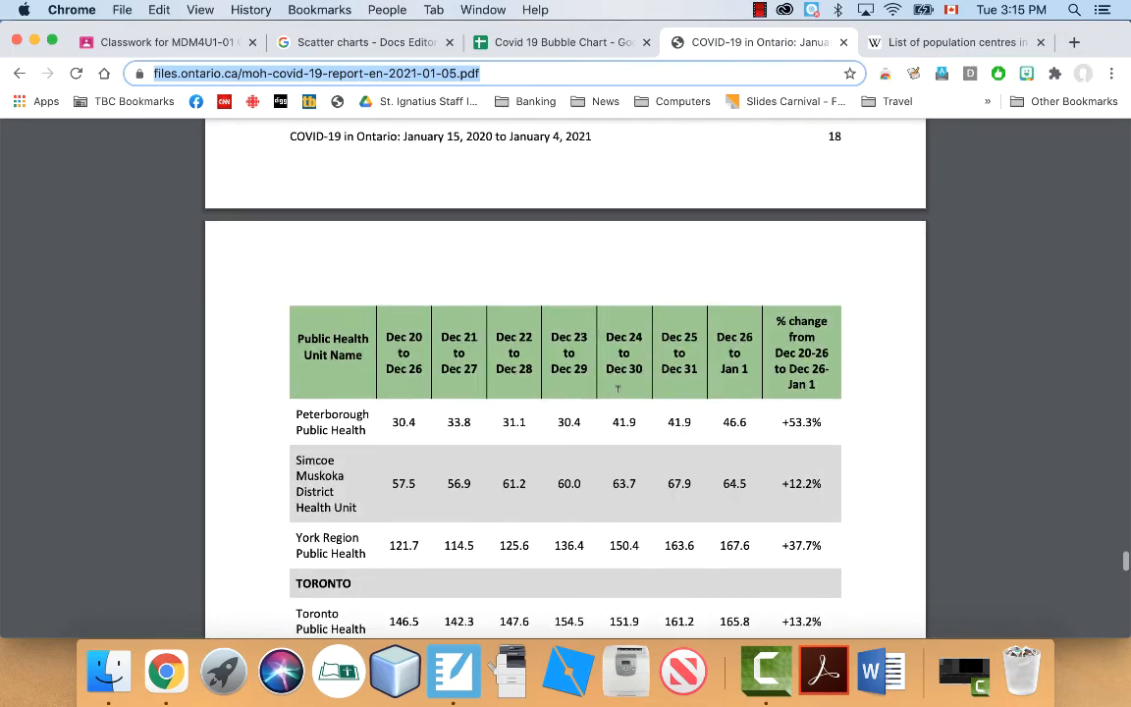
scroll(618, 390, "up", 10)
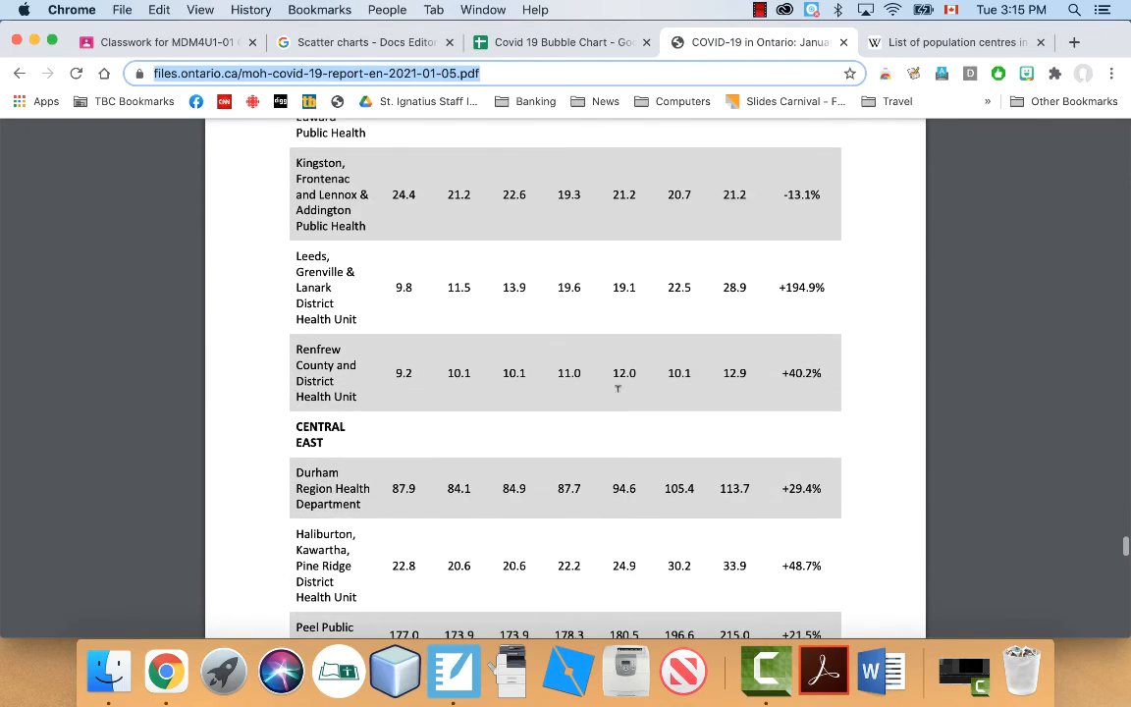
scroll(617, 390, "up", 13)
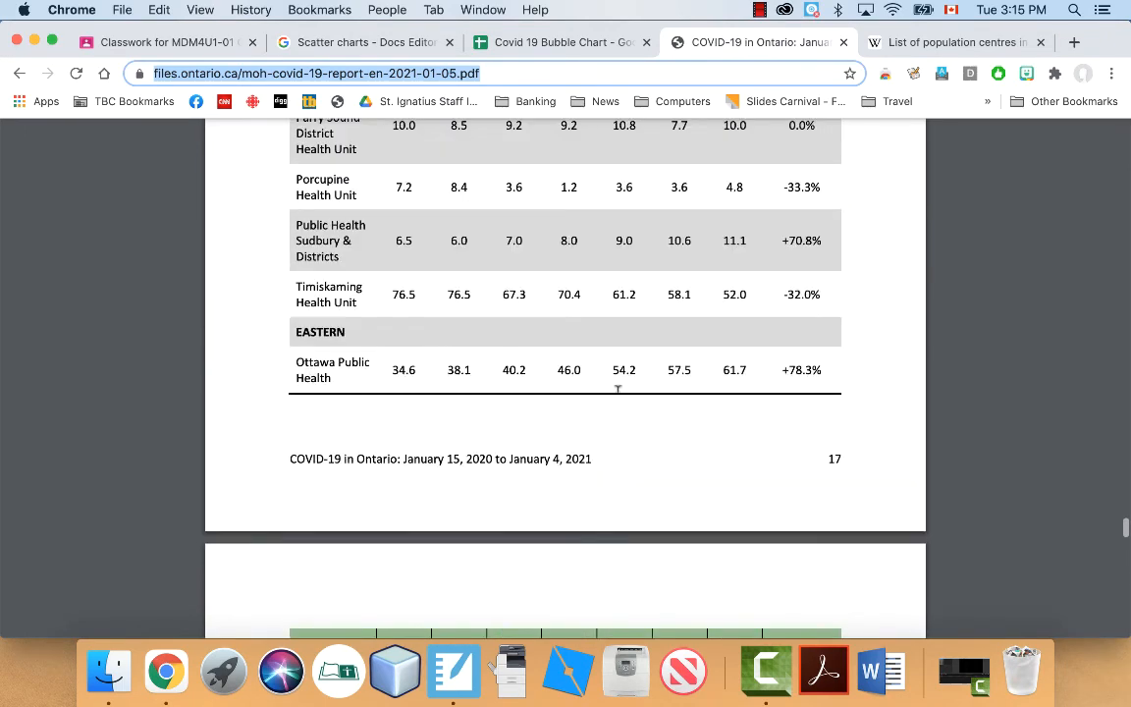
scroll(617, 390, "up", 2)
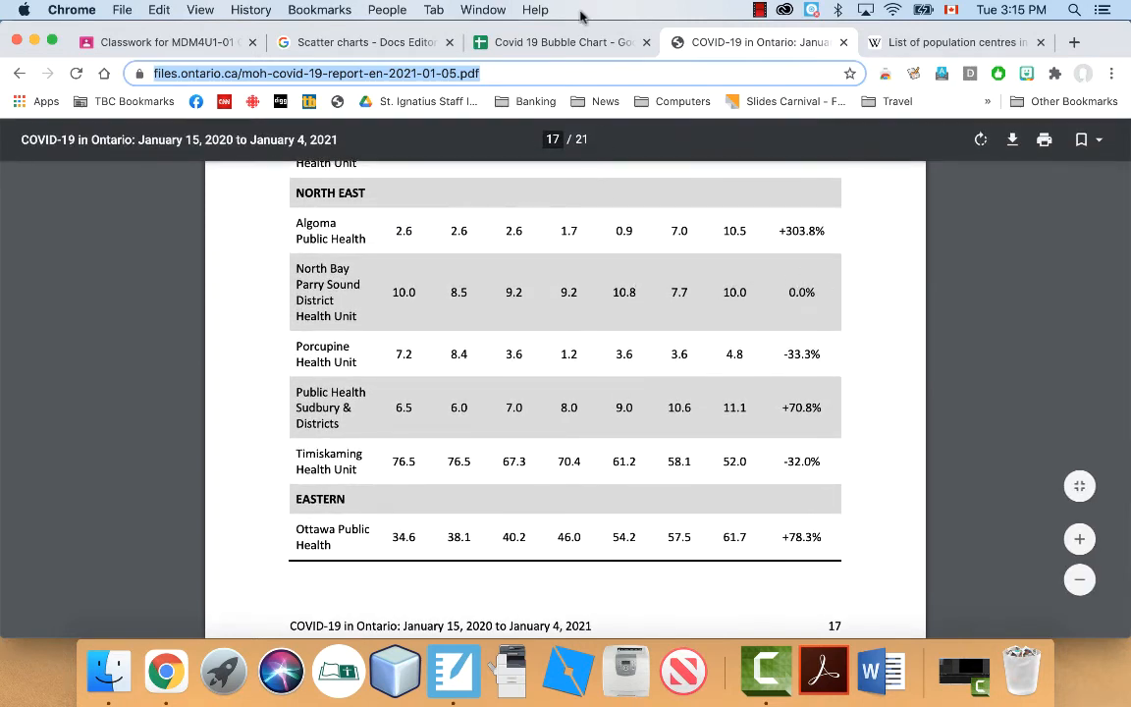
- Return to the bubble chart spreadsheet and replace Thunder Bay's Colour value in D2 with Decreasing
left_click(512, 42)
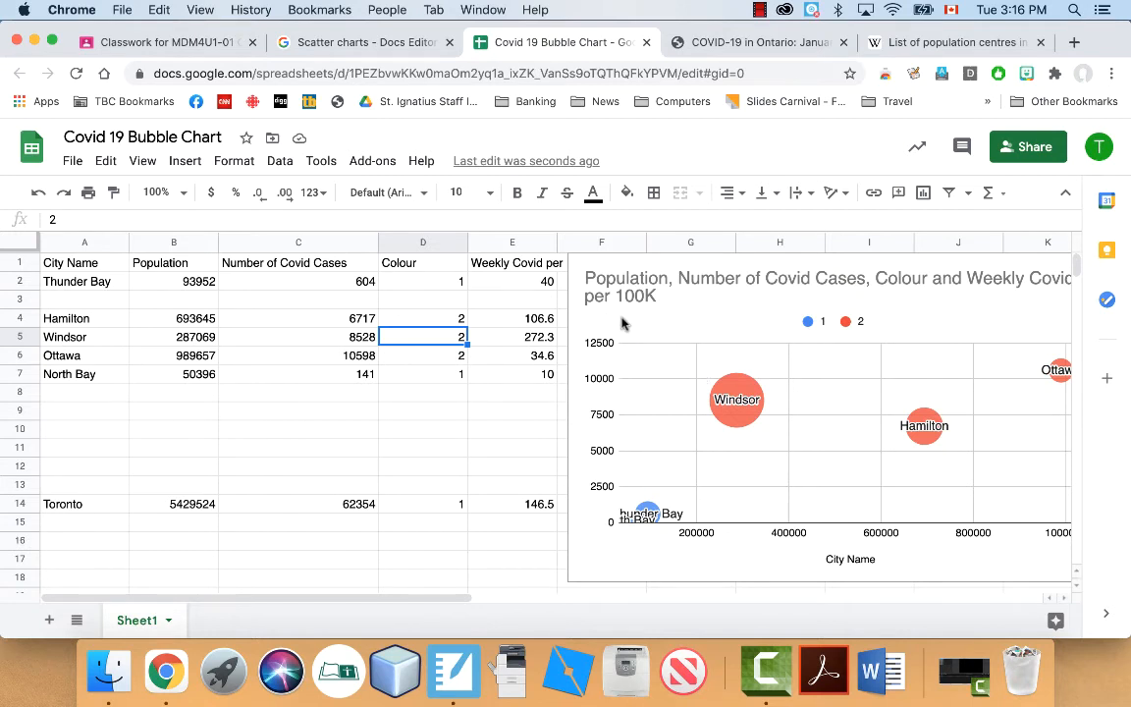
left_click(439, 282)
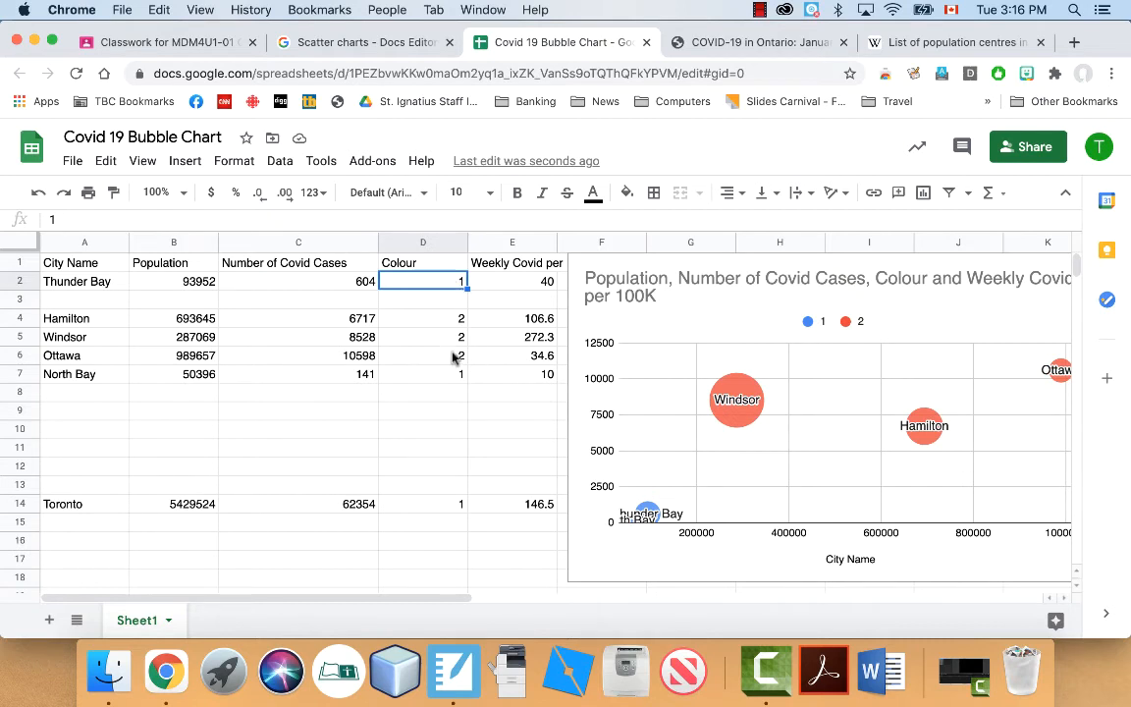
type("Decreasing")
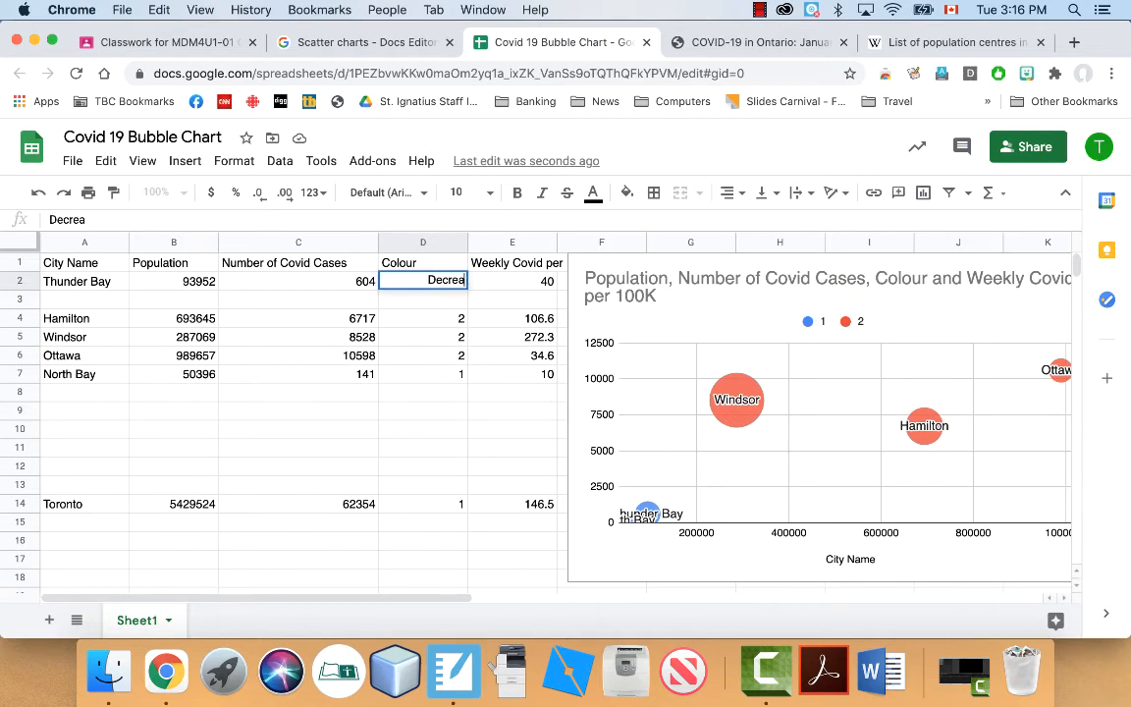
key("Return")
- Replace North Bay's Colour value in D7 with Decreasing
left_click(440, 372)
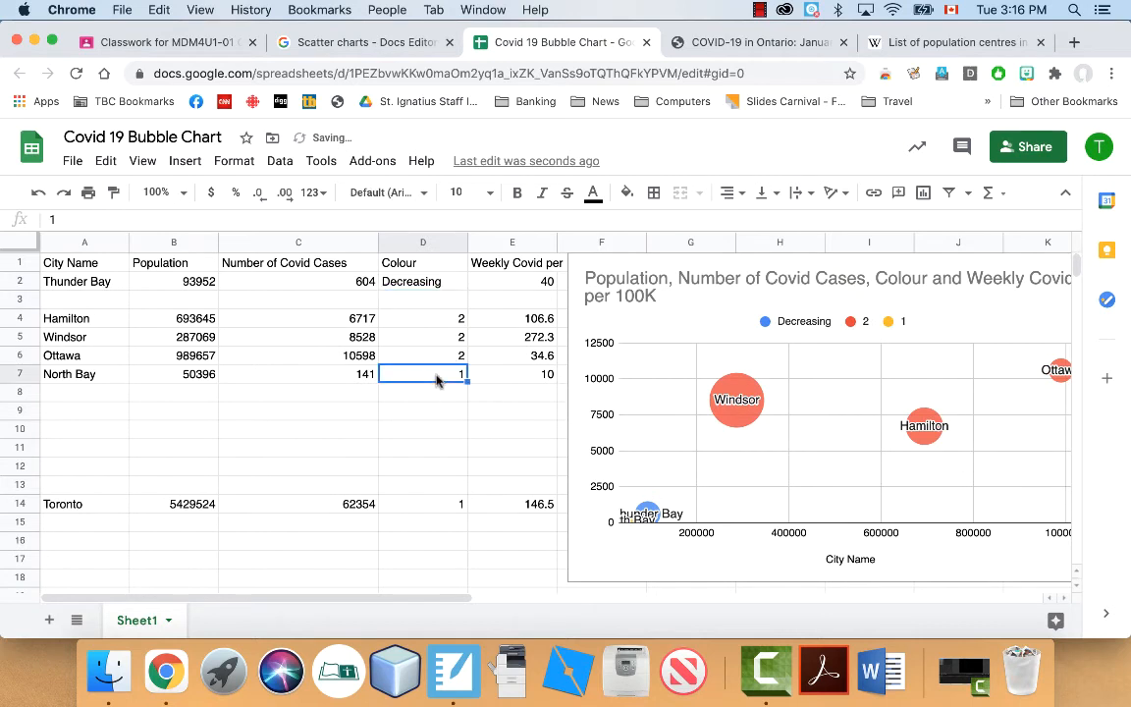
type("Decr")
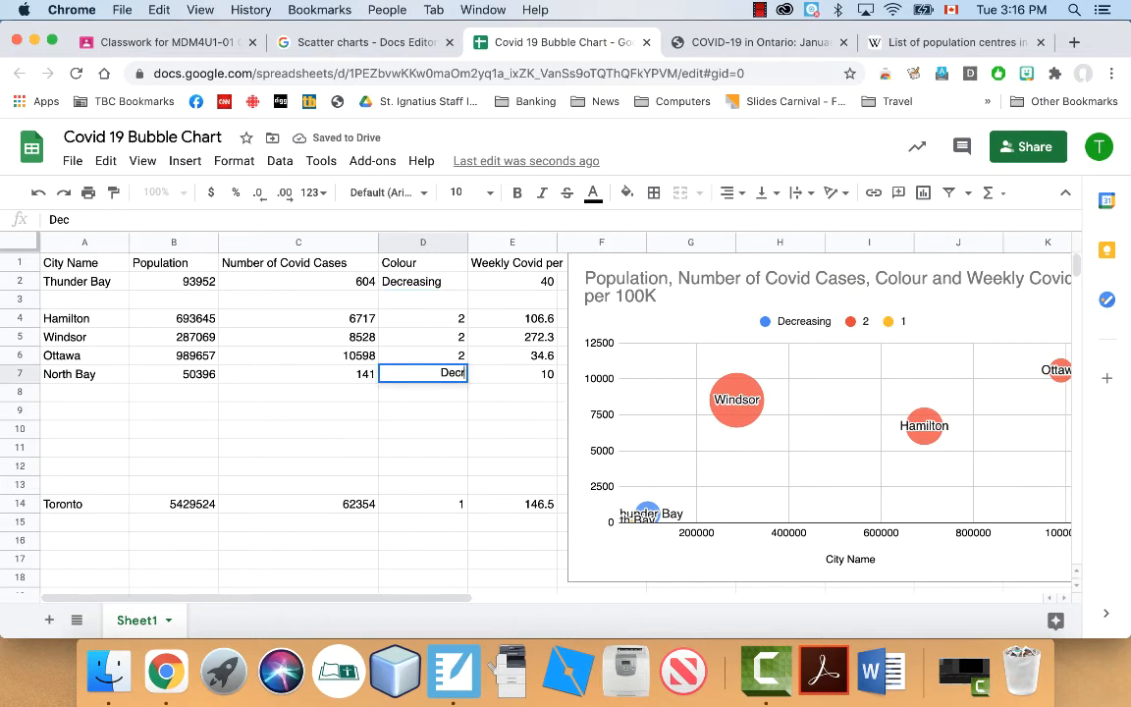
type("easing")
key("Return")
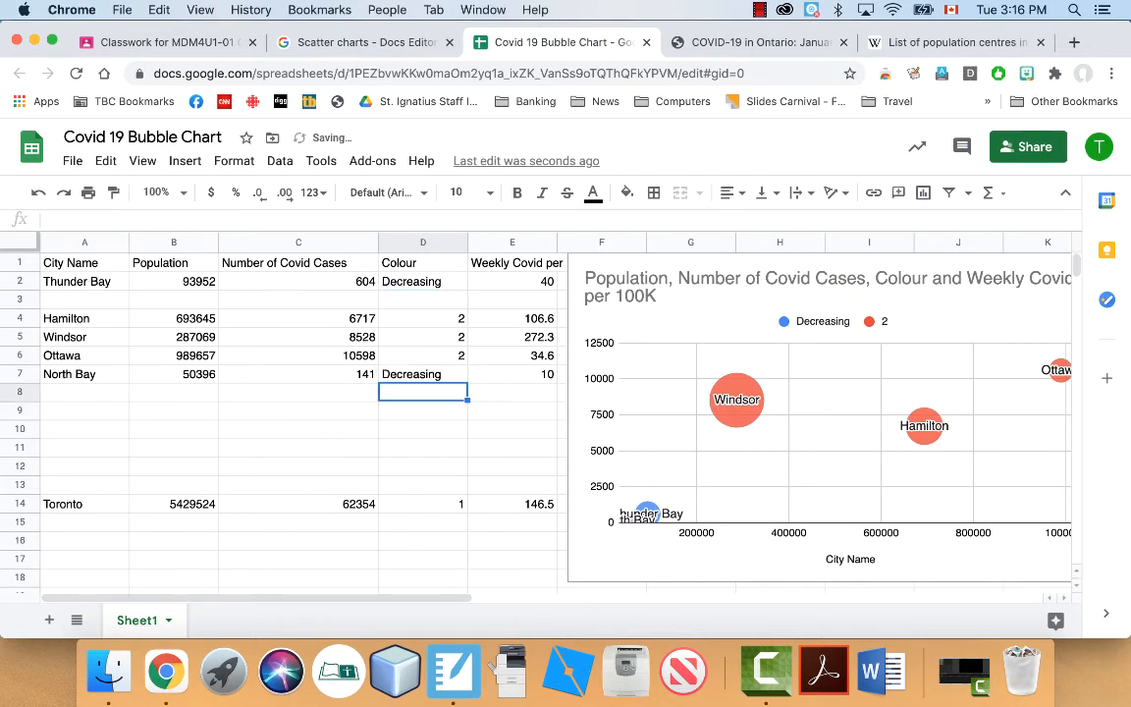
- Replace the Colour values of Hamilton, Windsor and Ottawa in D4 to D6 with Increasing
left_click(415, 321)
type("Increas")
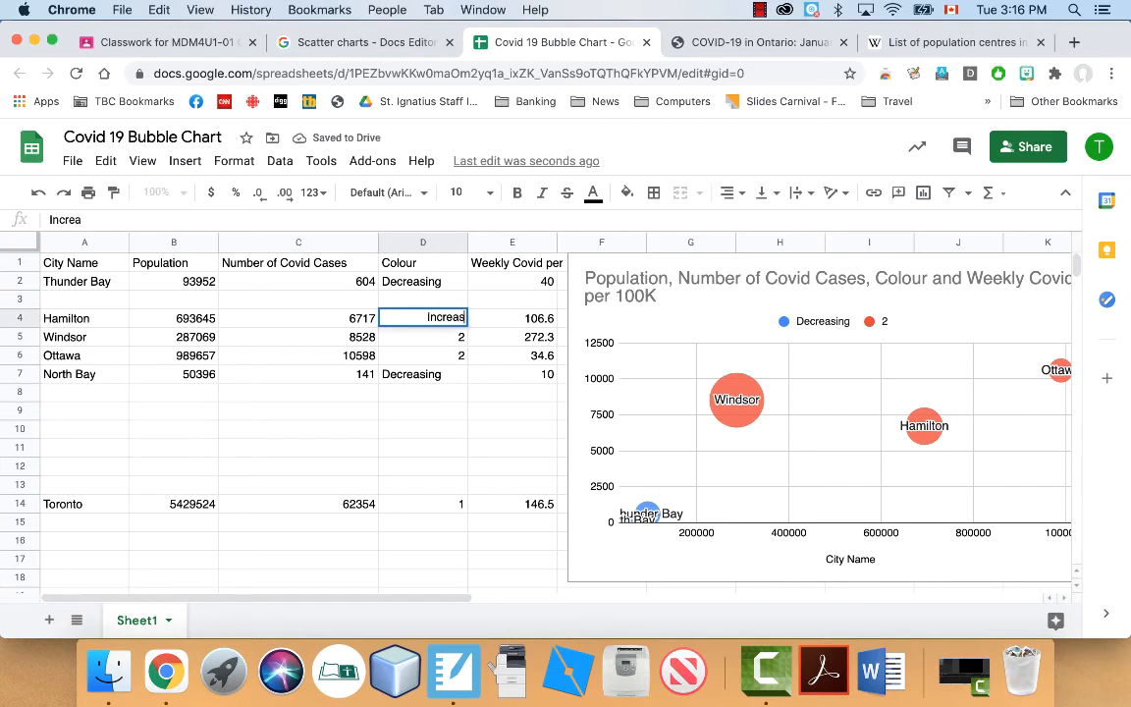
type("ing")
key("Return")
type("Increasing")
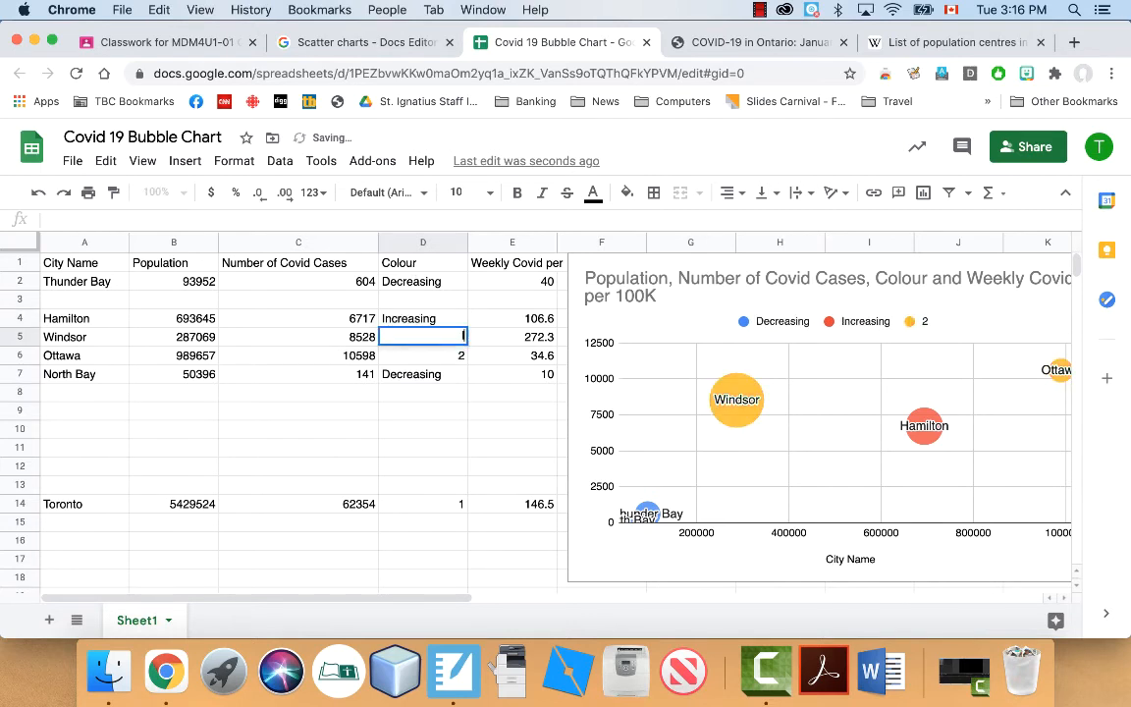
key("Return")
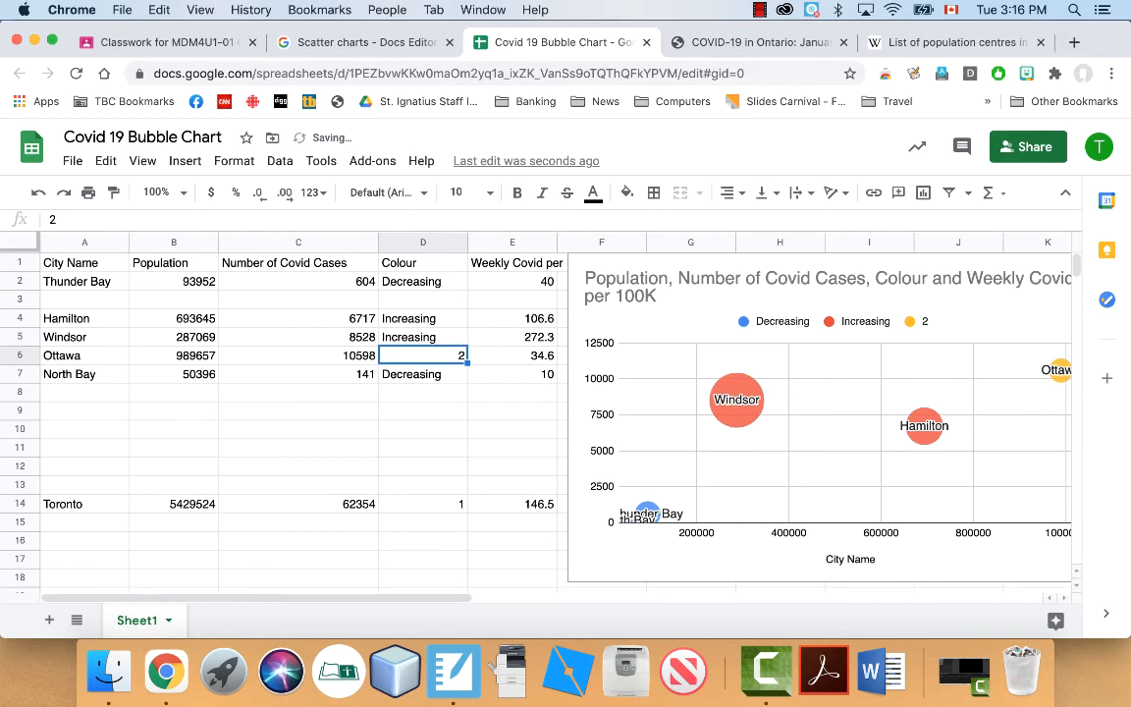
type("Increasing")
key("Return")
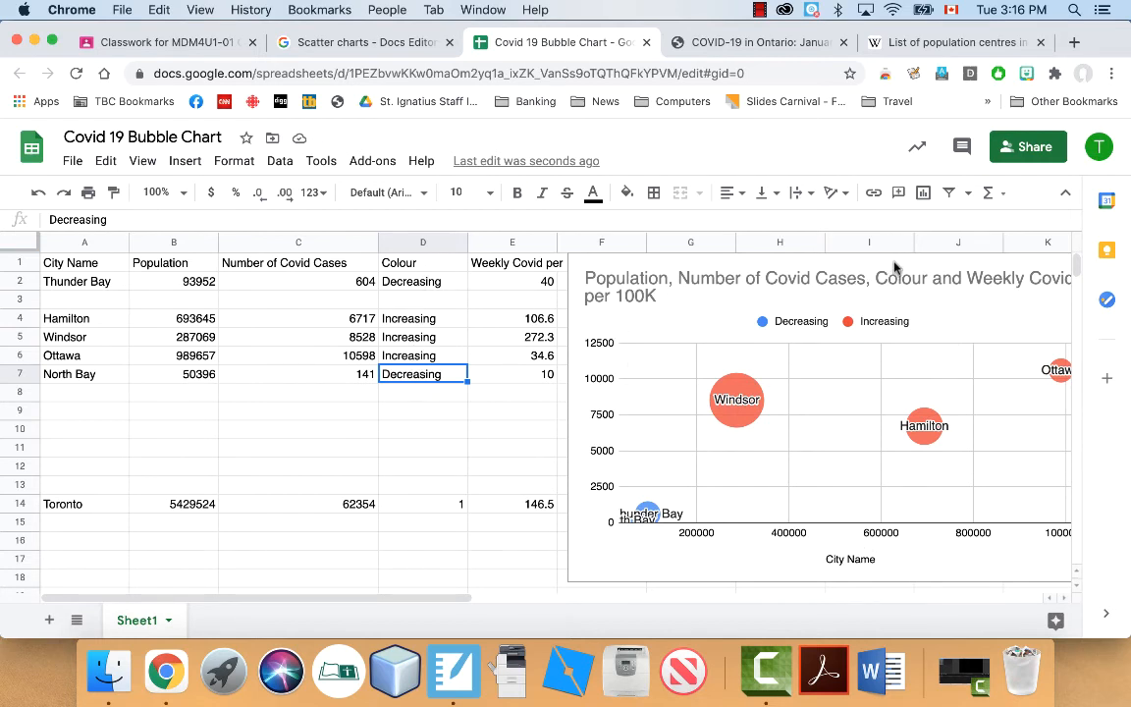
- Move the bubble chart over columns D to I so it shows in full, and change its horizontal axis title to Population
left_click(776, 268)
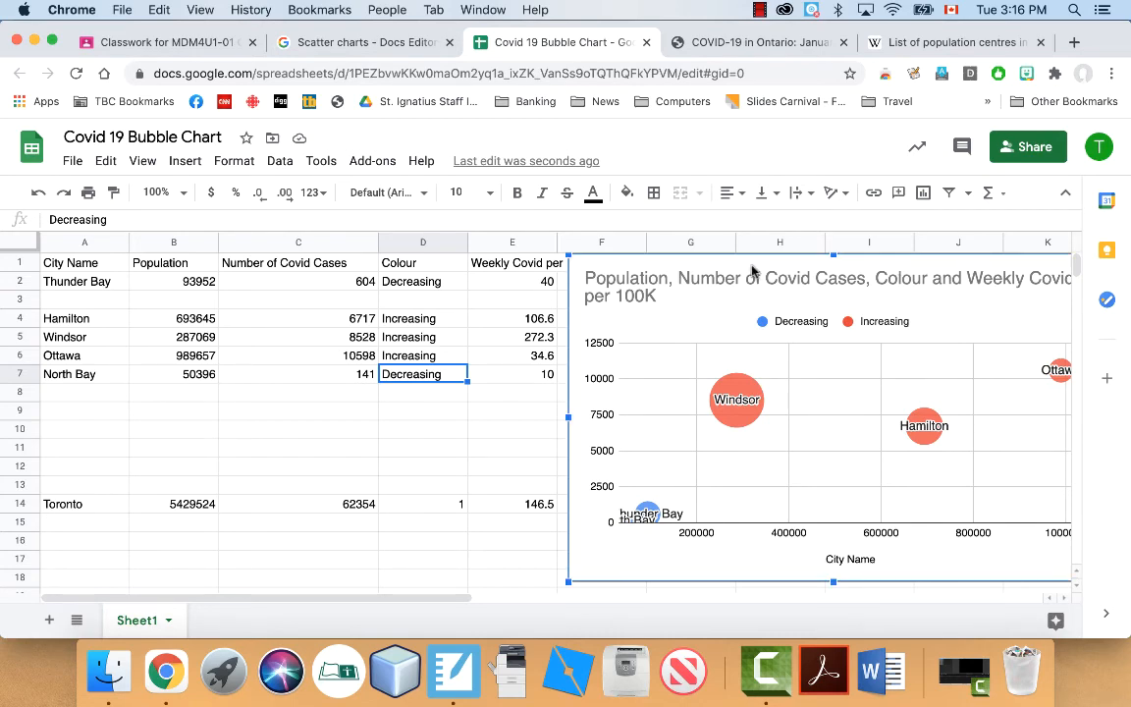
left_click_drag(775, 268, 561, 269)
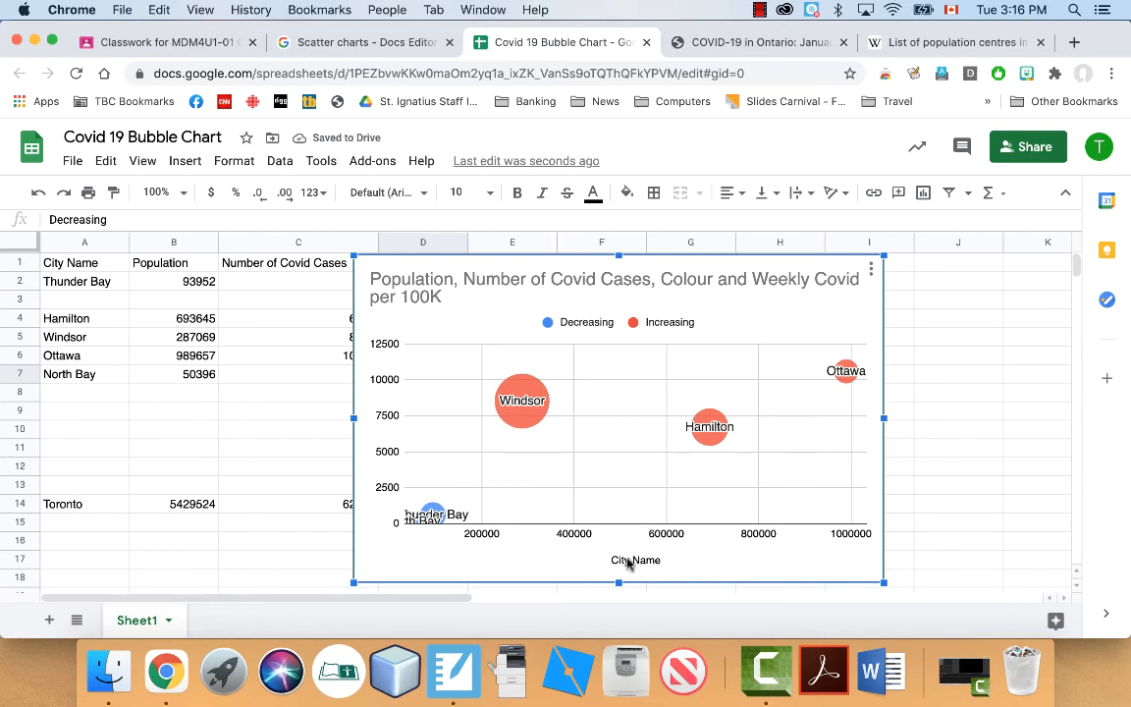
double_click(664, 560)
left_click(664, 559)
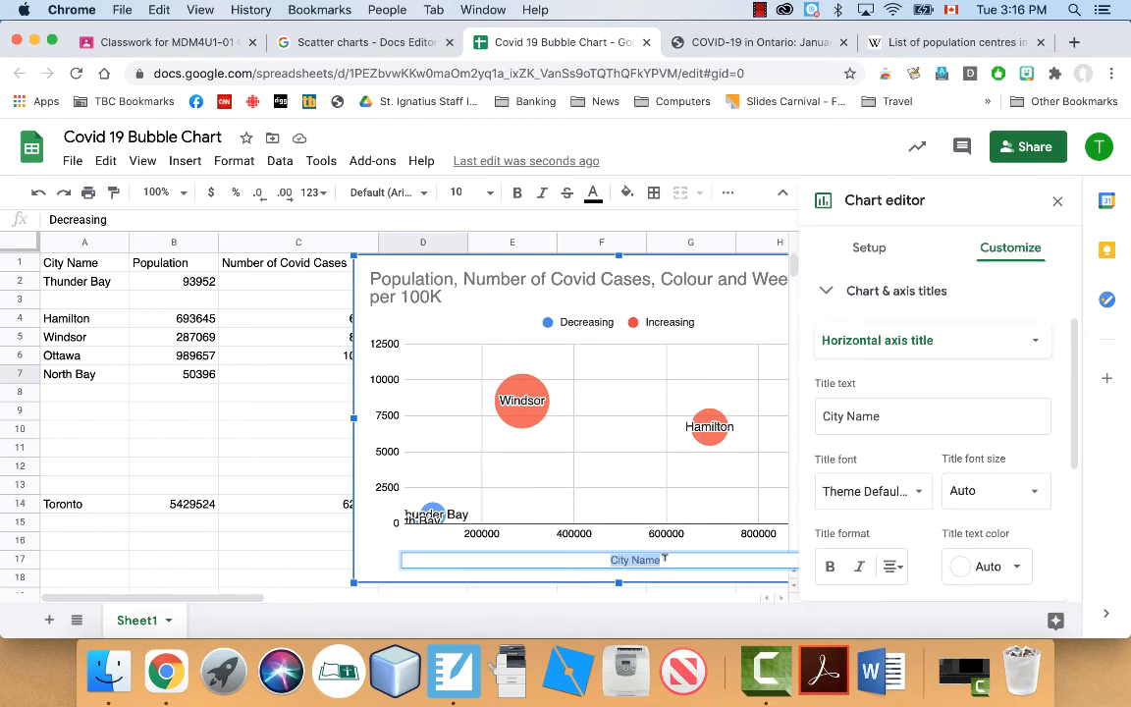
type("Population")
key("Return")
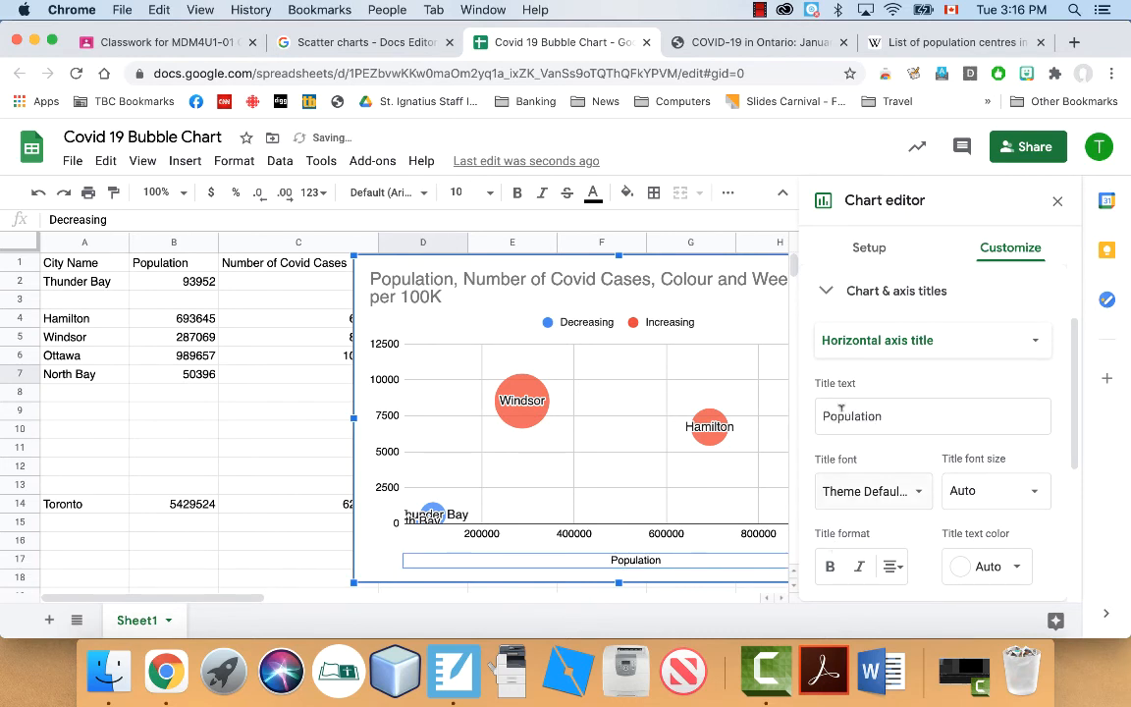
- Add the vertical axis title Covid Cases to the bubble chart and close the chart editor
left_click(924, 344)
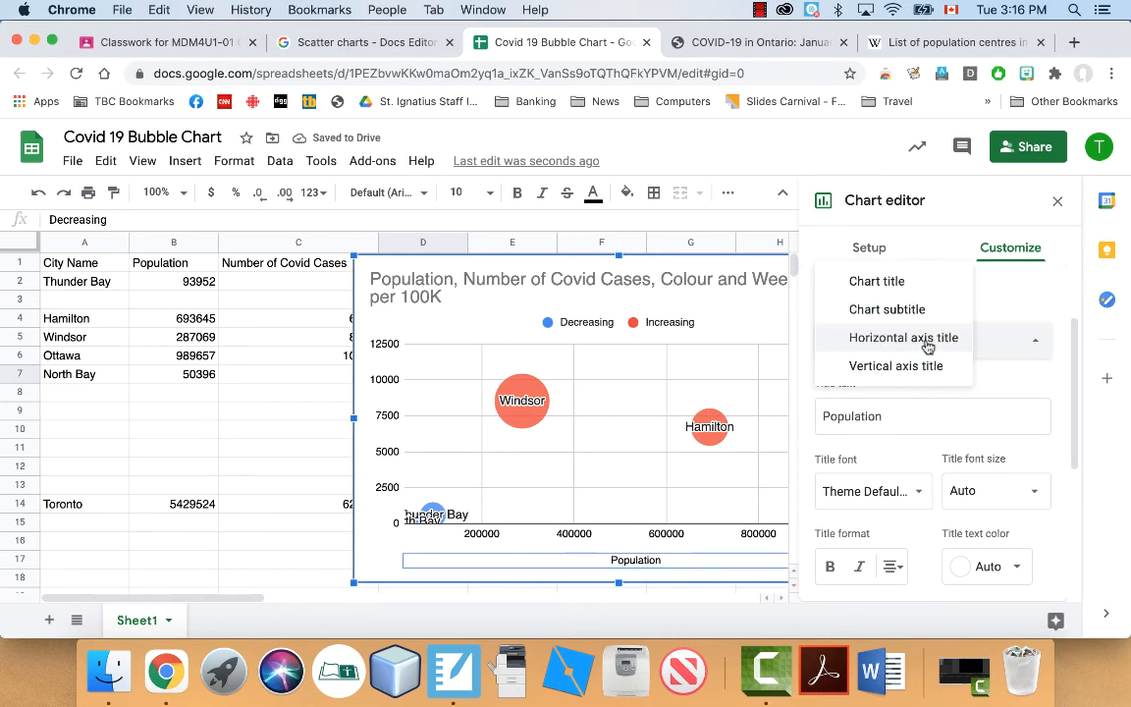
left_click(896, 366)
left_click(931, 406)
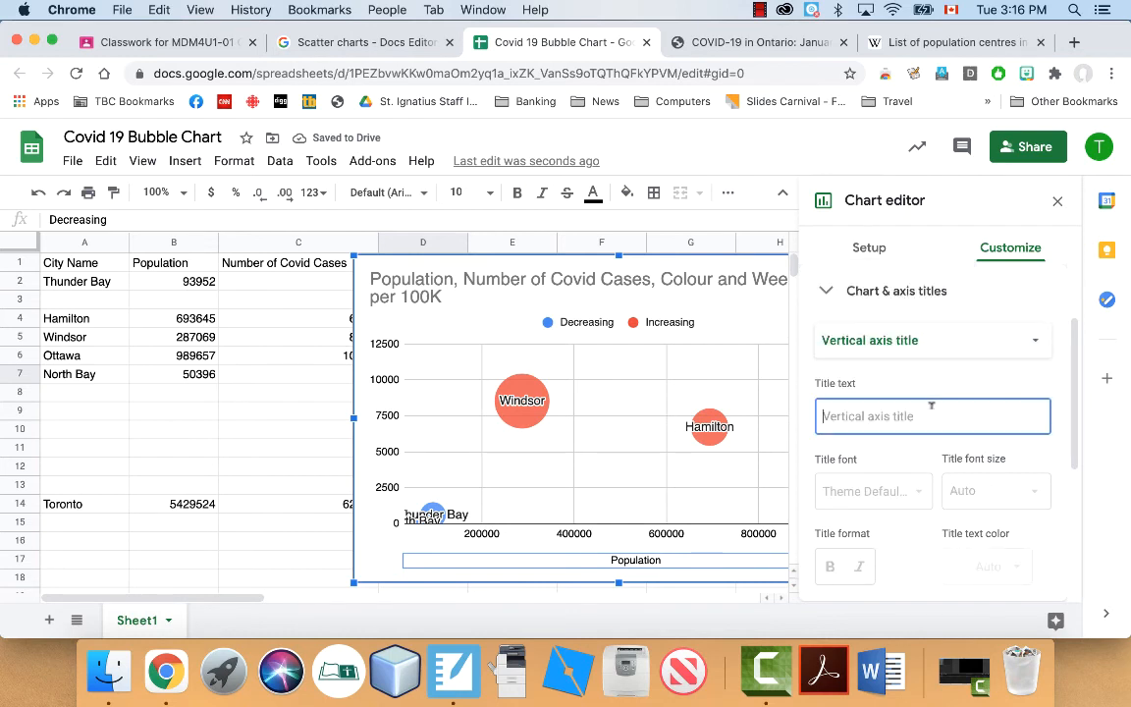
type("C")
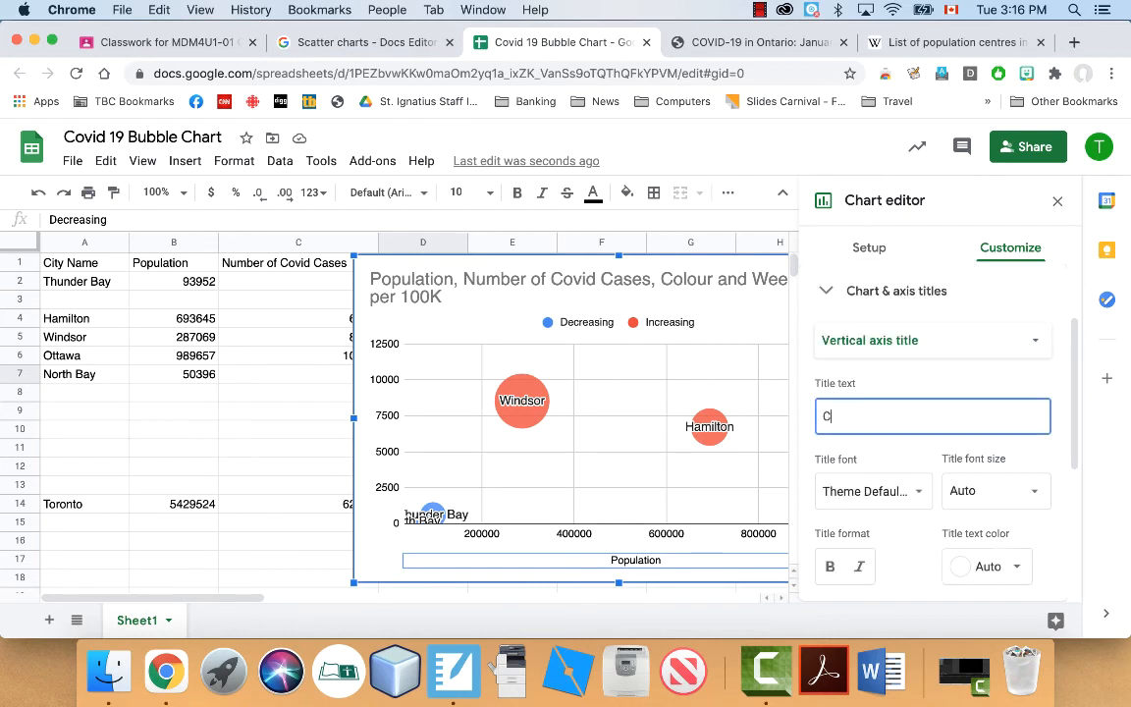
type("ovid Cases")
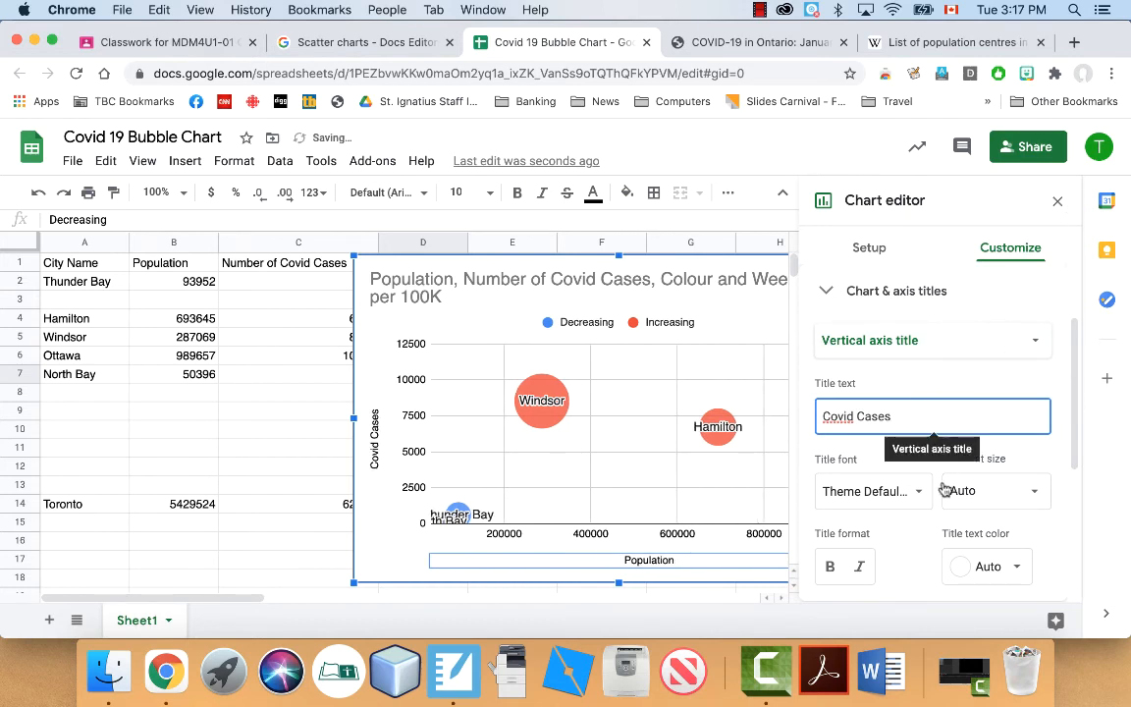
left_click(1058, 203)
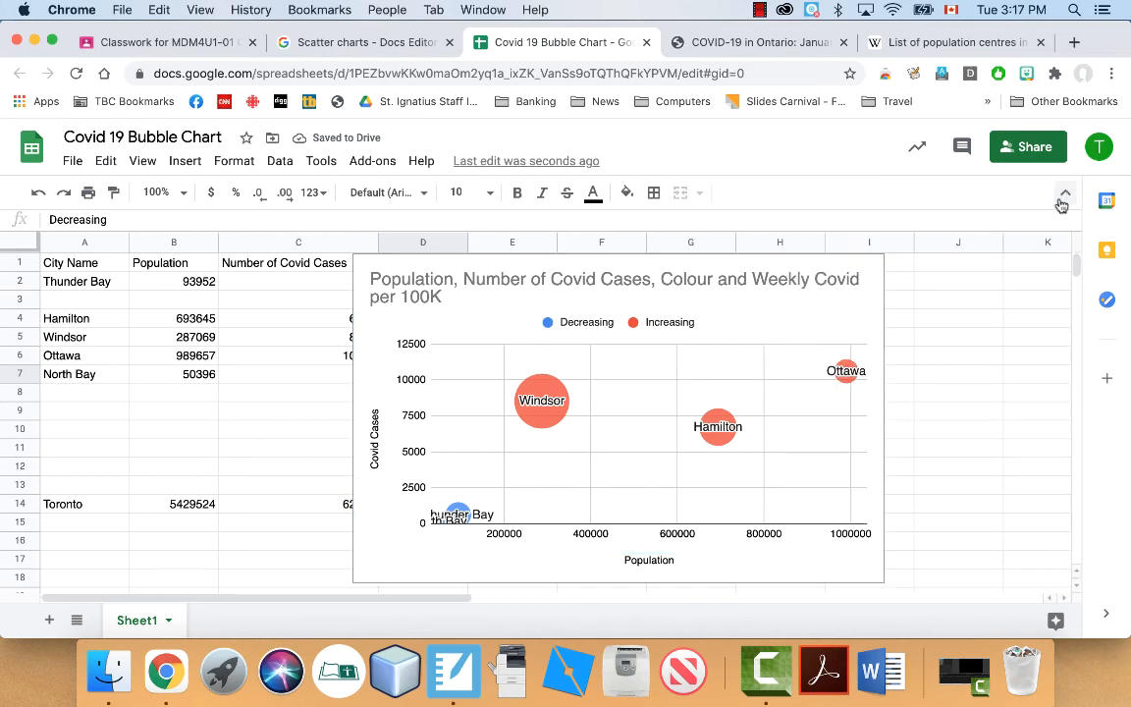
- Move the bubble chart off the data table so it starts at column F
left_click(798, 268)
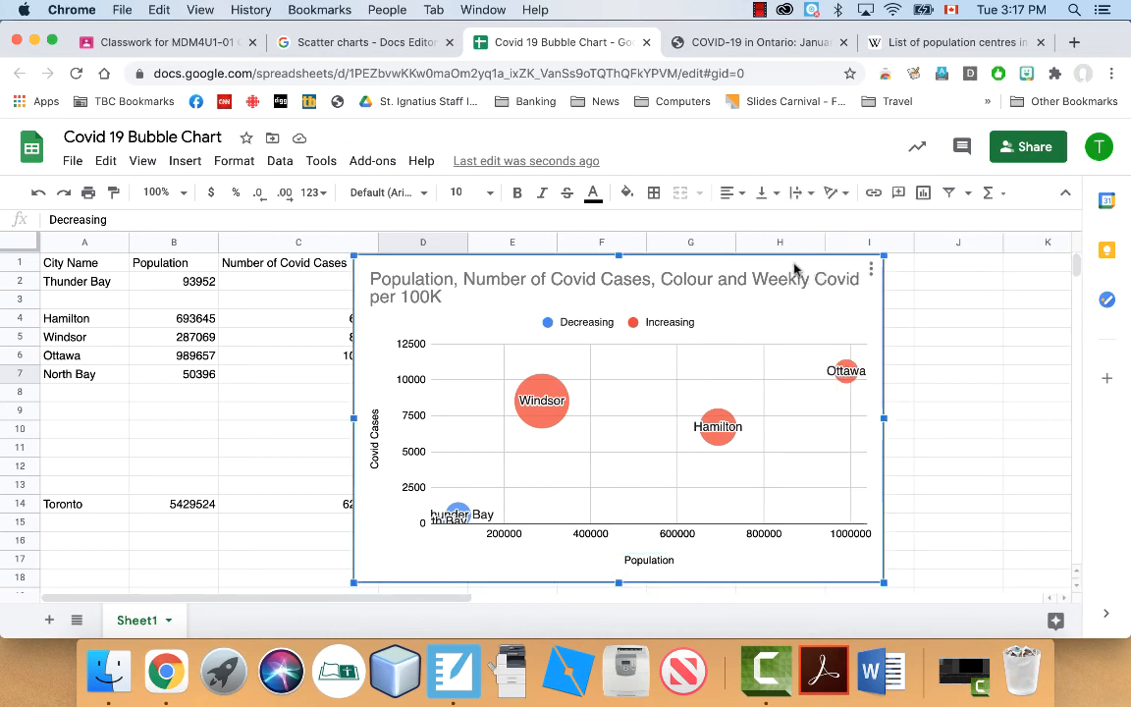
left_click_drag(798, 268, 936, 262)
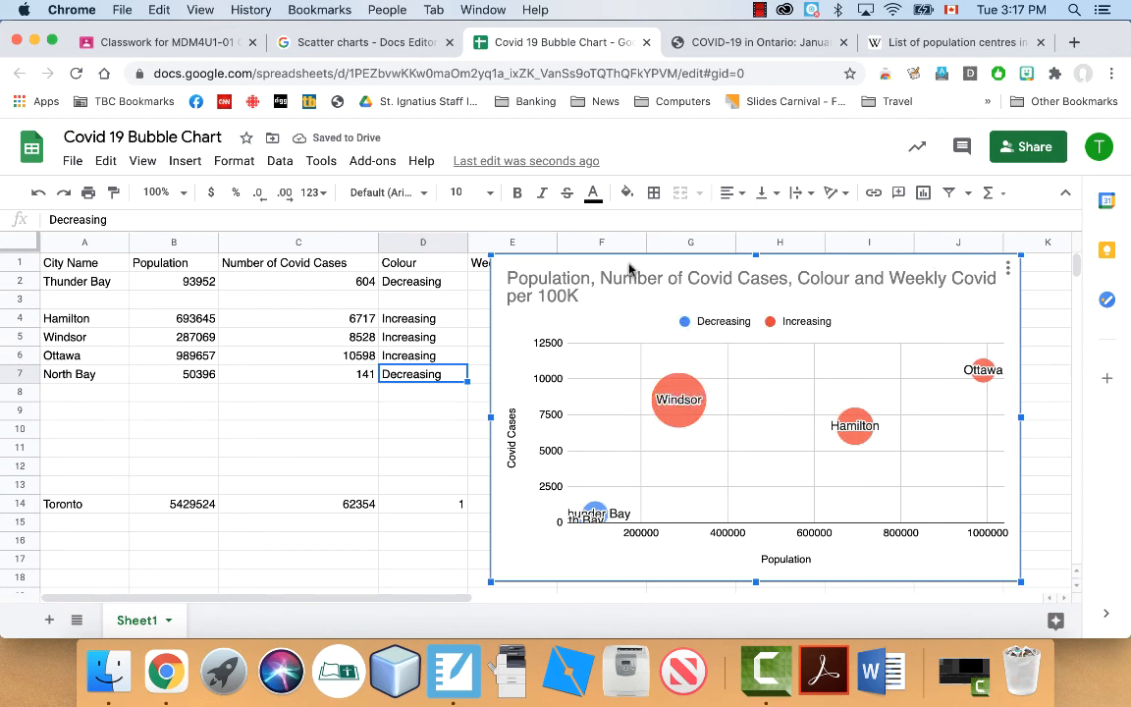
left_click_drag(628, 258, 715, 256)
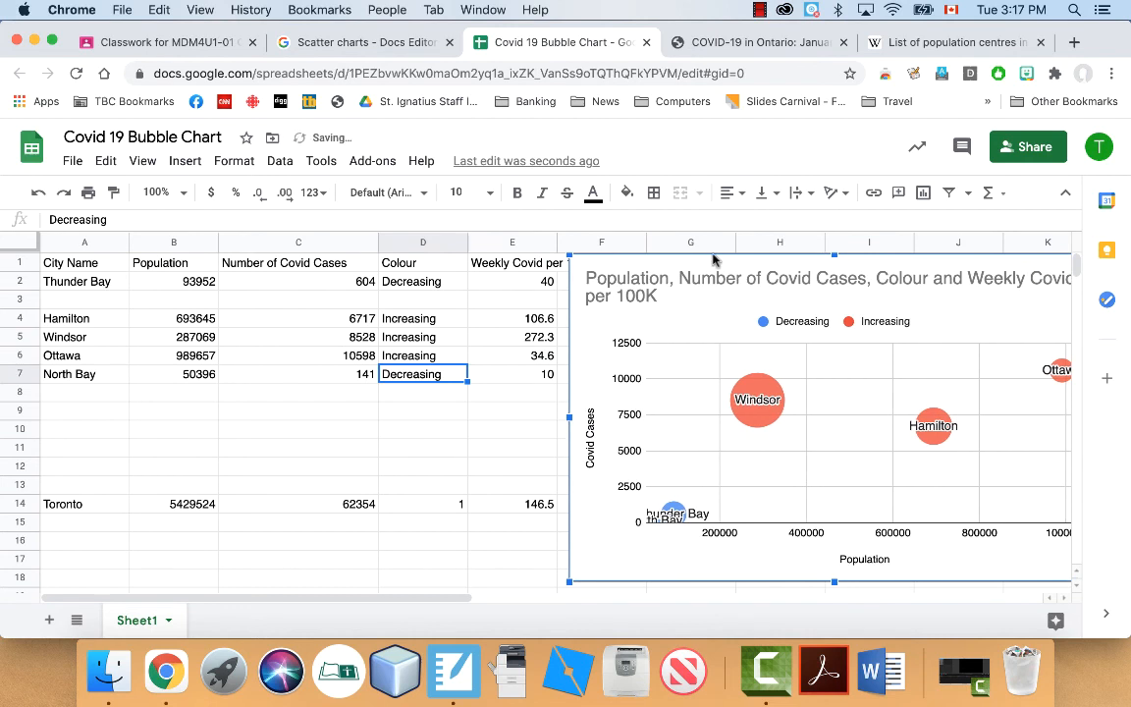